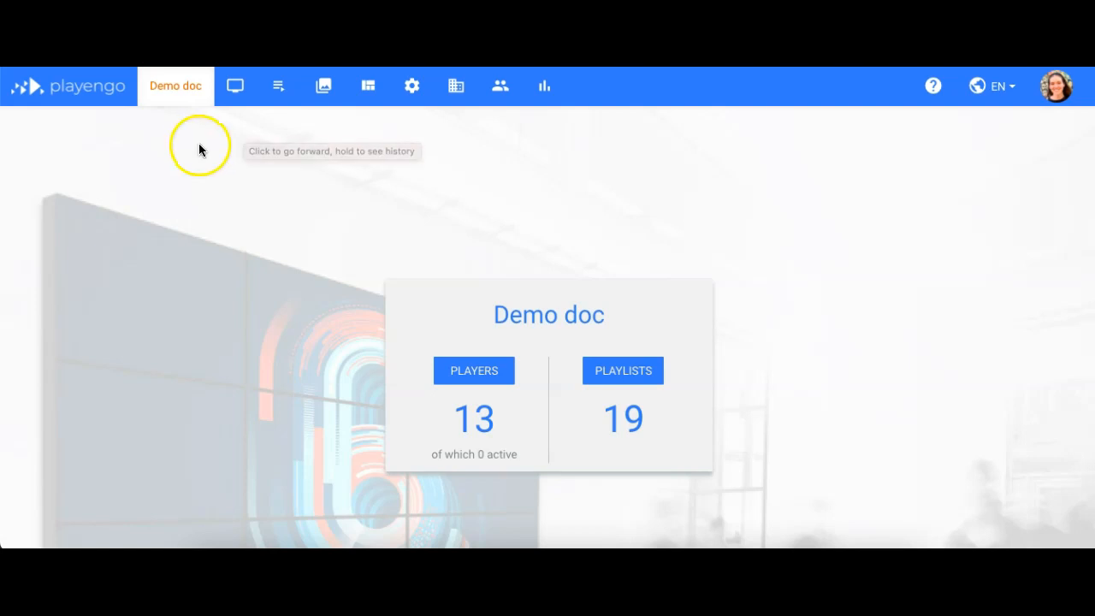
Create a playlist folder named Dining hall under the London organizational unit of United Kingdom.
left_click(278, 96)
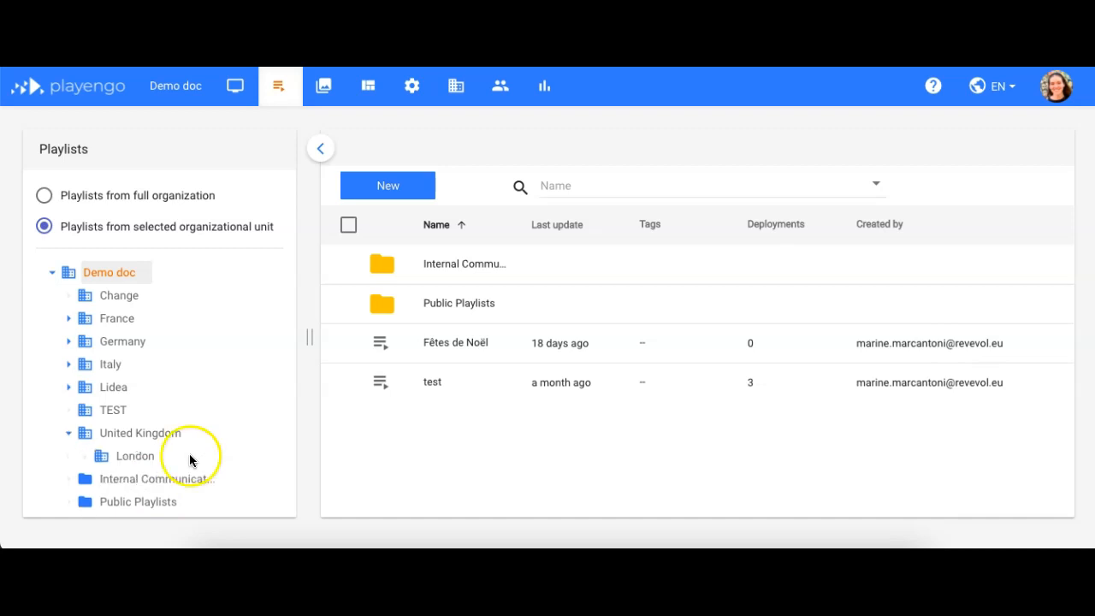
left_click(135, 456)
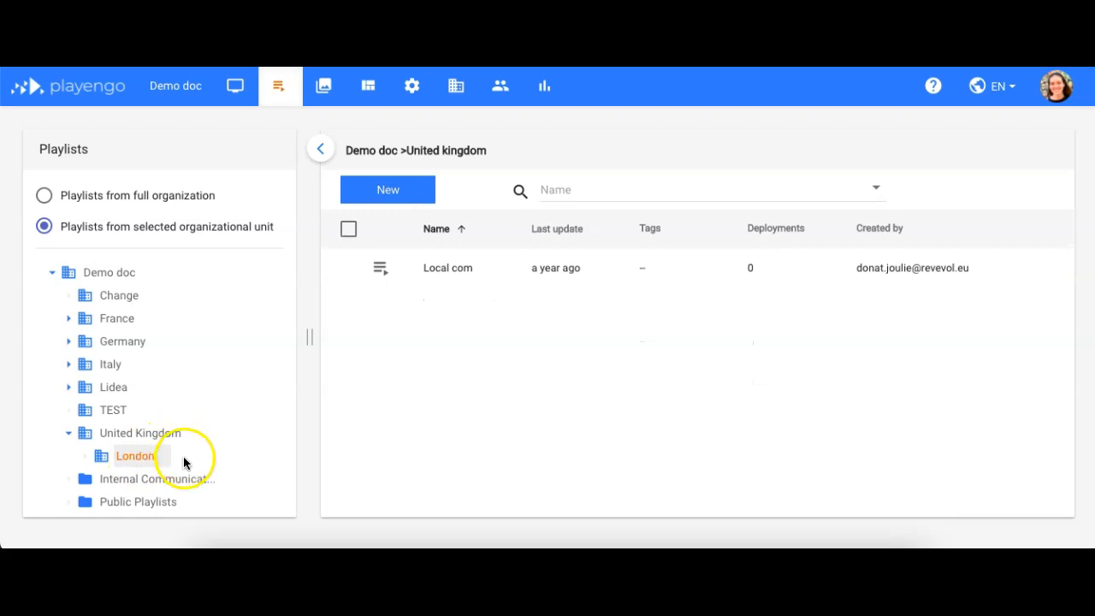
right_click(162, 456)
left_click(221, 466)
type("Dining")
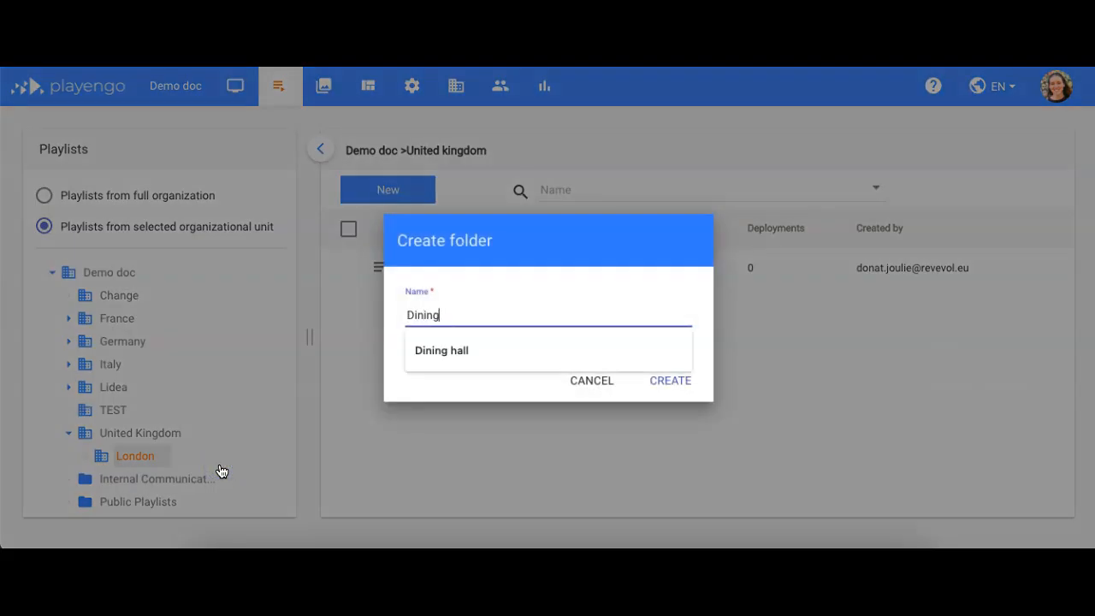
type(" hall")
key("Return")
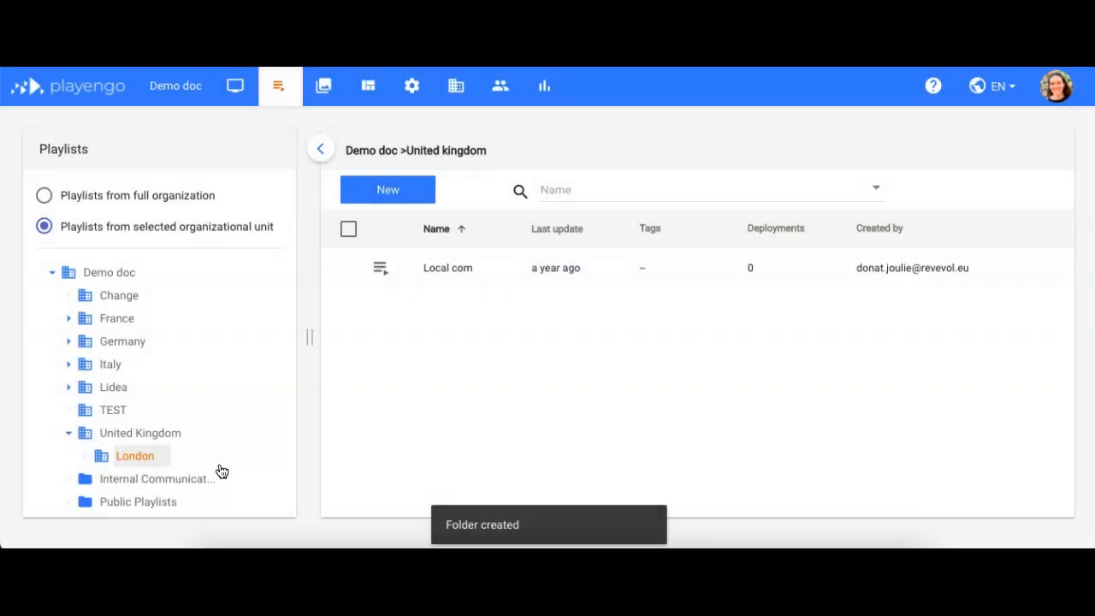
Create a new playlist inside the Dining hall folder and name it Dining hall.
left_click(162, 486)
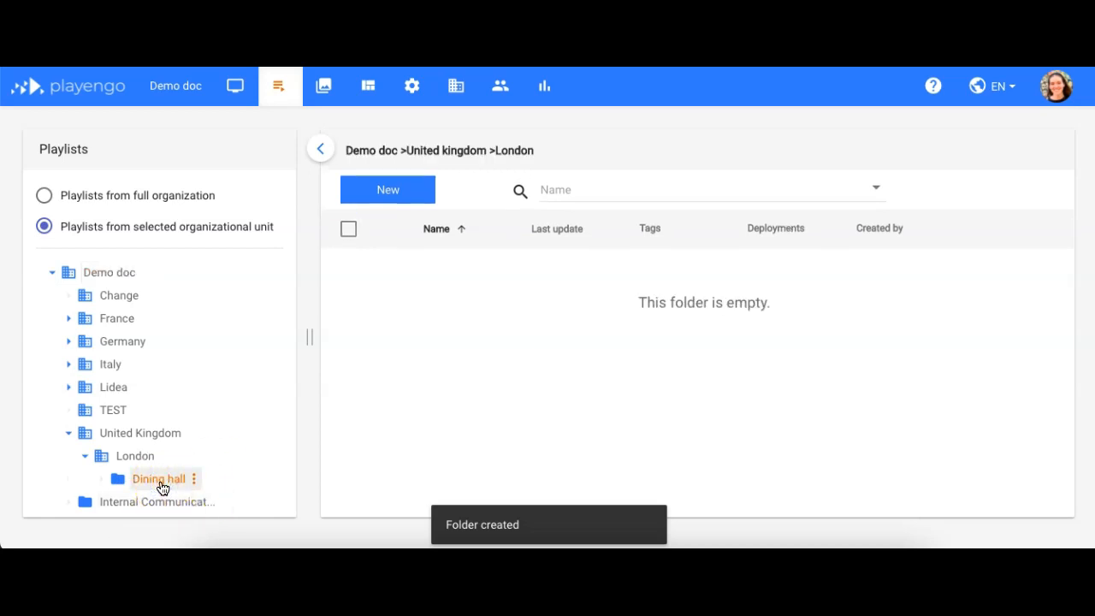
left_click(397, 201)
left_click(395, 261)
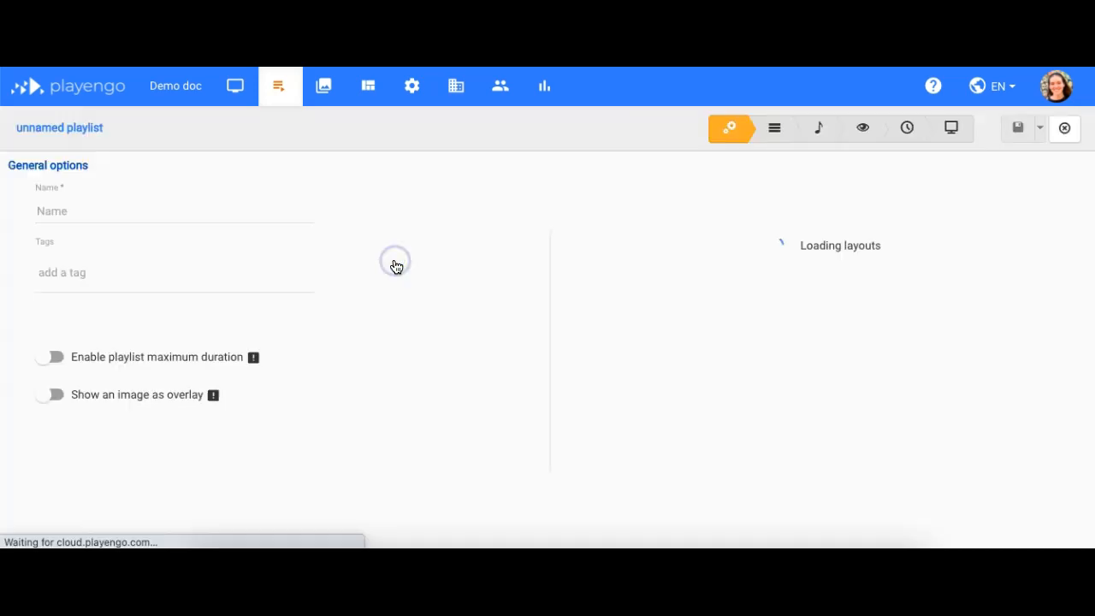
left_click(160, 217)
type("Dining hall")
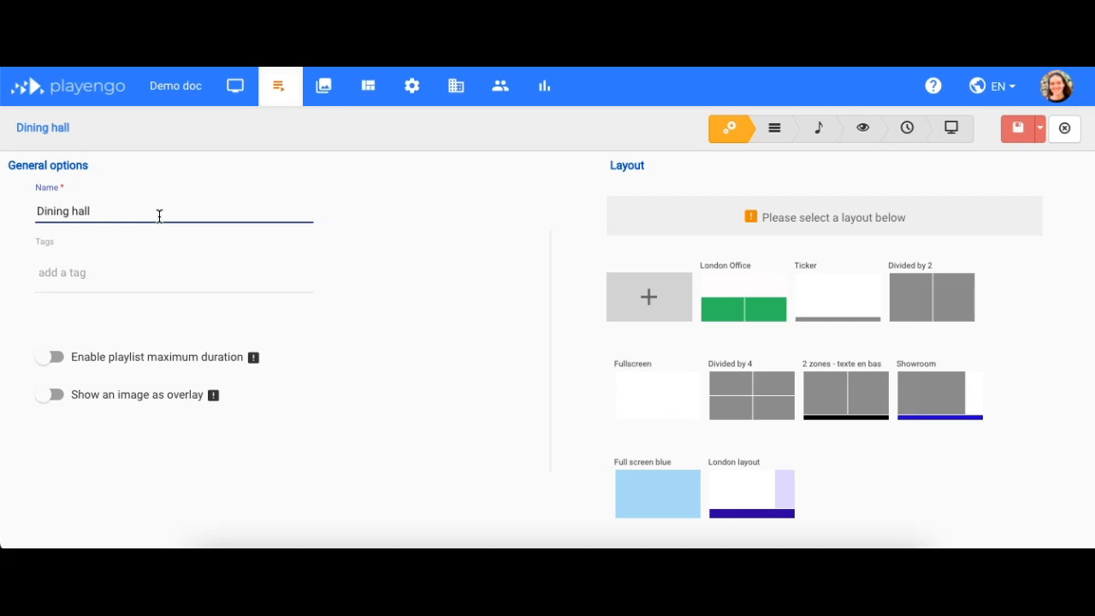
Tag the playlist with the existing London tag.
left_click(130, 272)
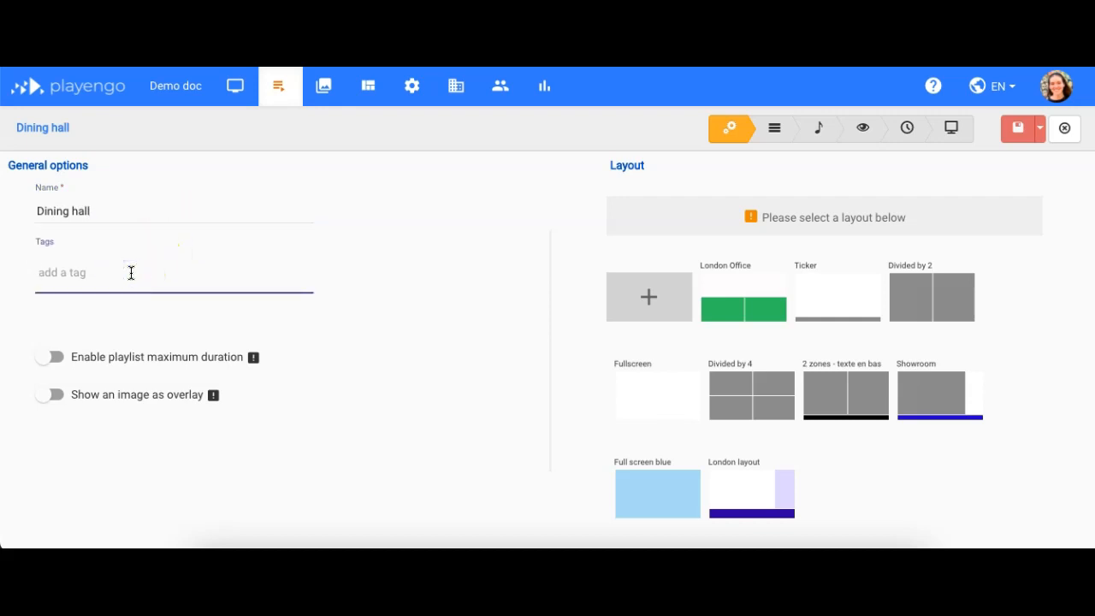
type("Lo")
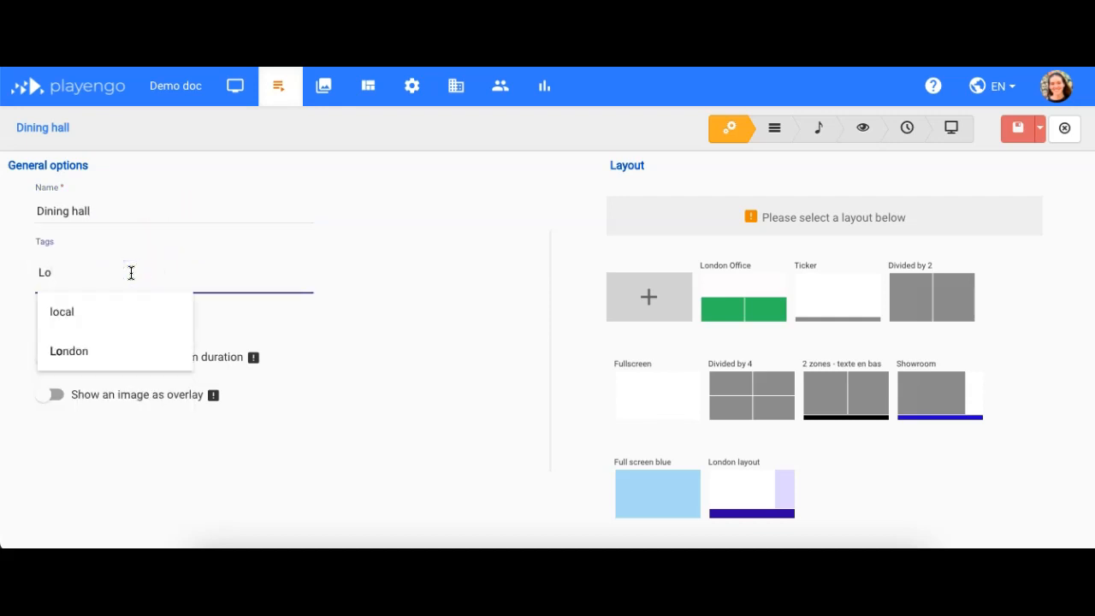
left_click(122, 352)
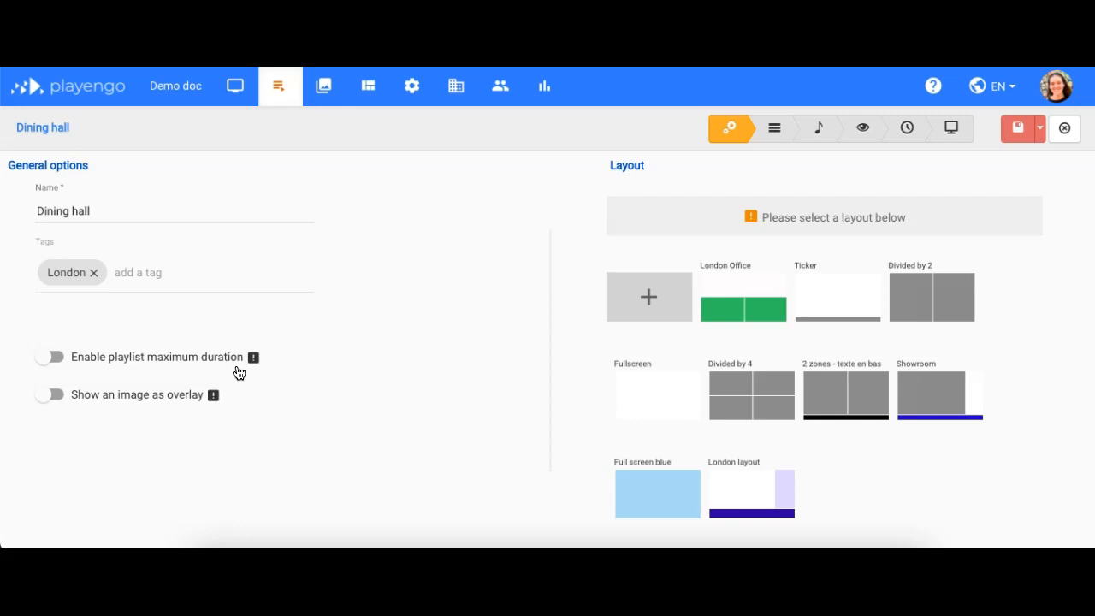
Enable a maximum duration for the playlist and set it to 10 minutes.
left_click(50, 357)
left_click(169, 408)
left_click(319, 408)
left_click(320, 412)
left_click(320, 412)
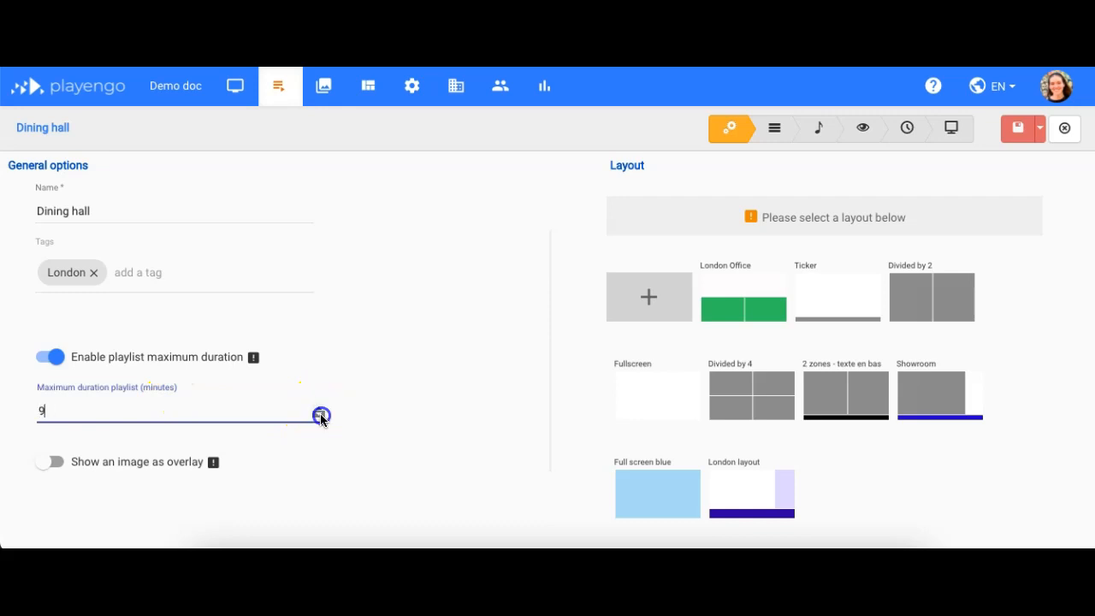
left_click(320, 408)
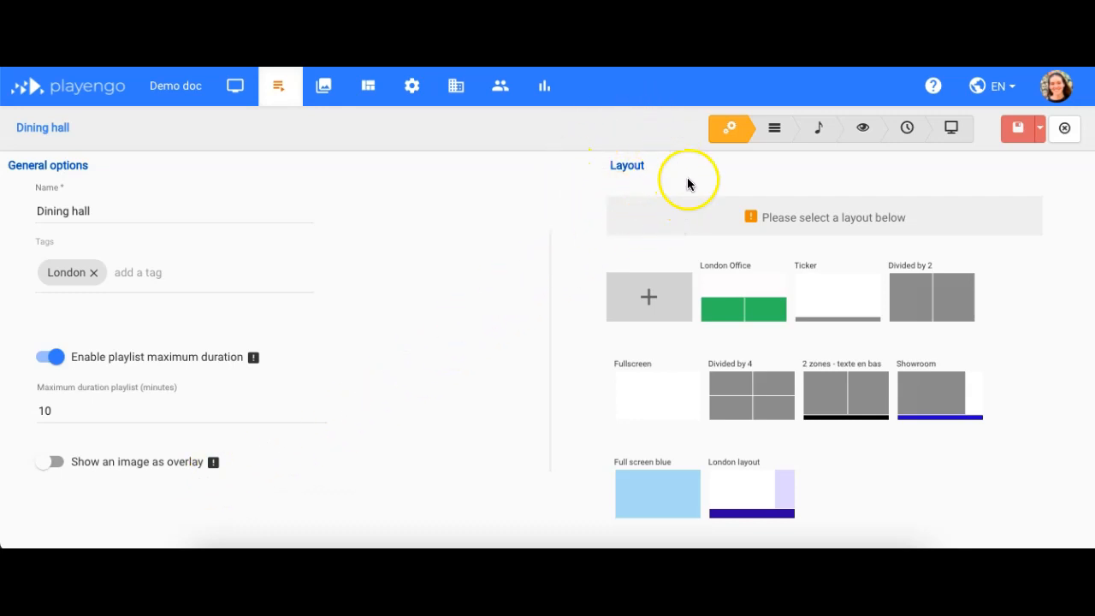
Apply the London Office layout to the playlist.
left_click(724, 301)
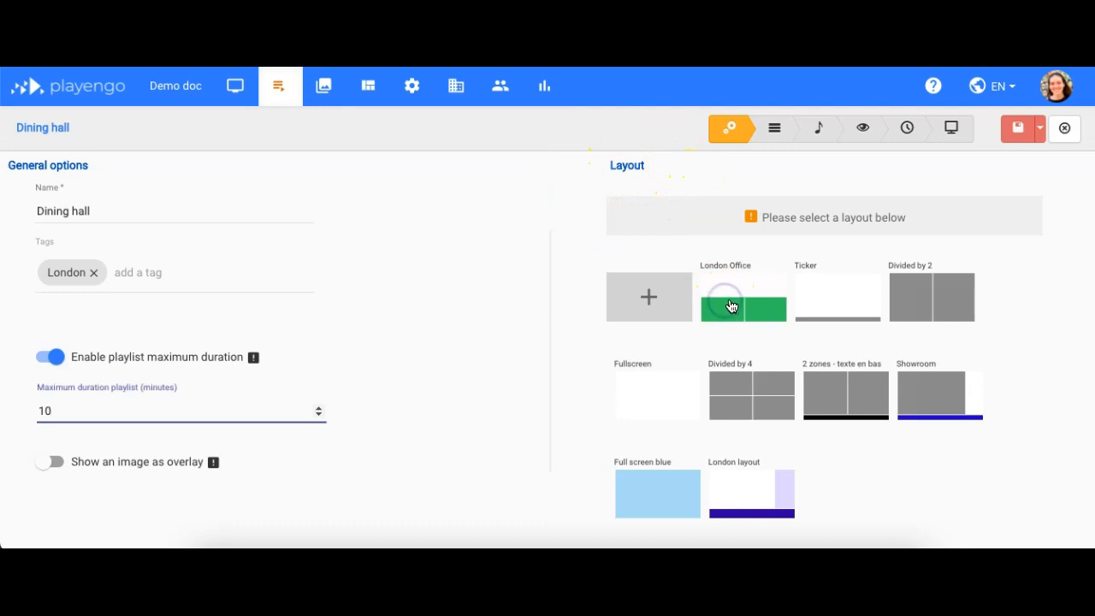
left_click(732, 306)
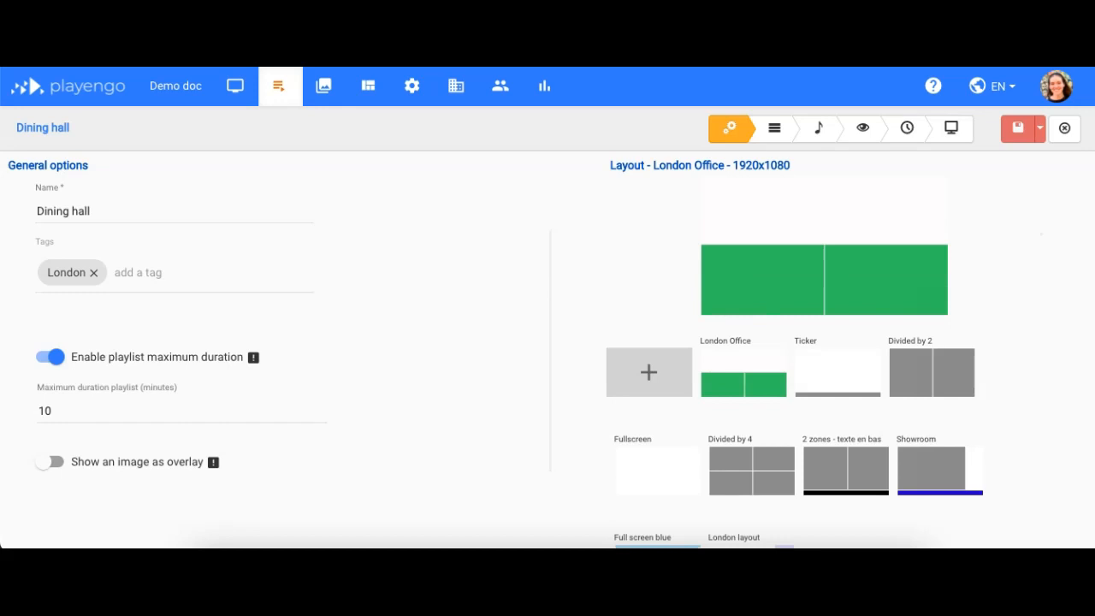
left_click(753, 215)
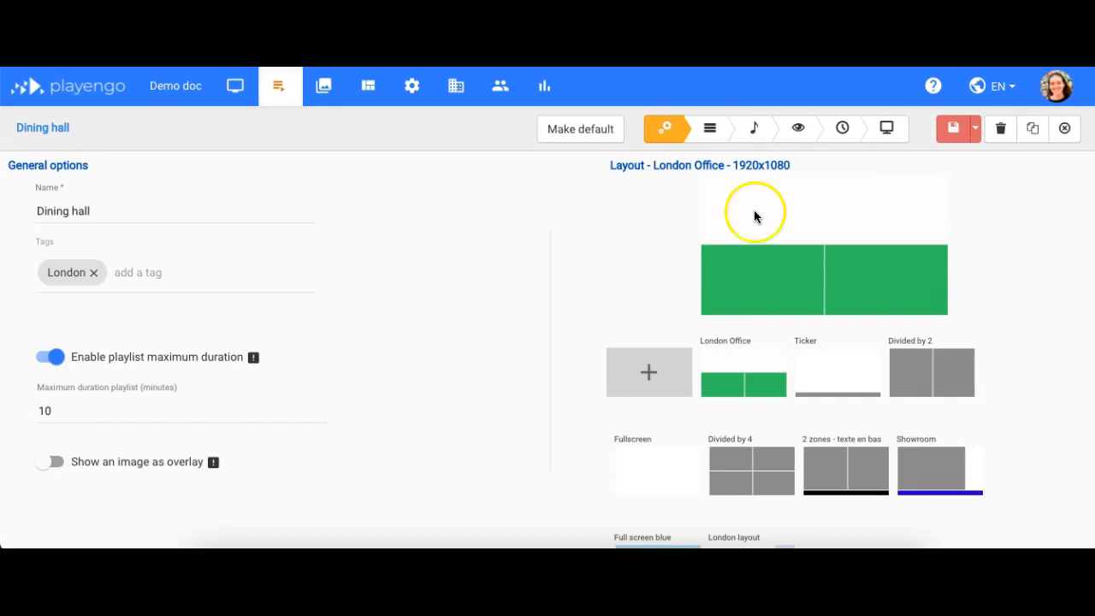
Open the playlist's content and add the Dining Hall Clock asset to the layout's lower-left zone.
left_click(714, 139)
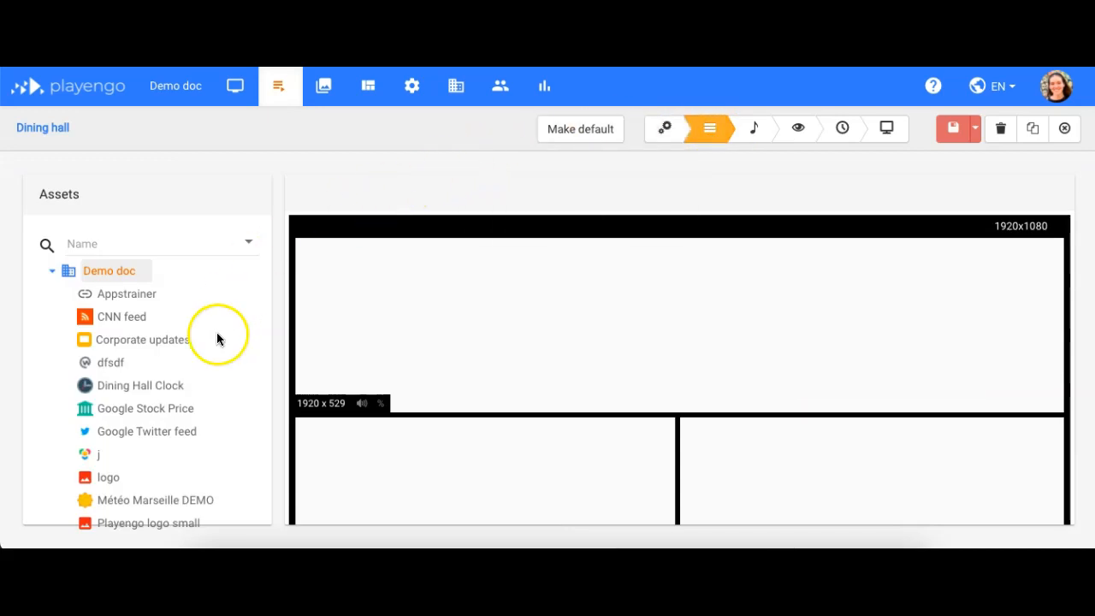
scroll(184, 413, "down", 5)
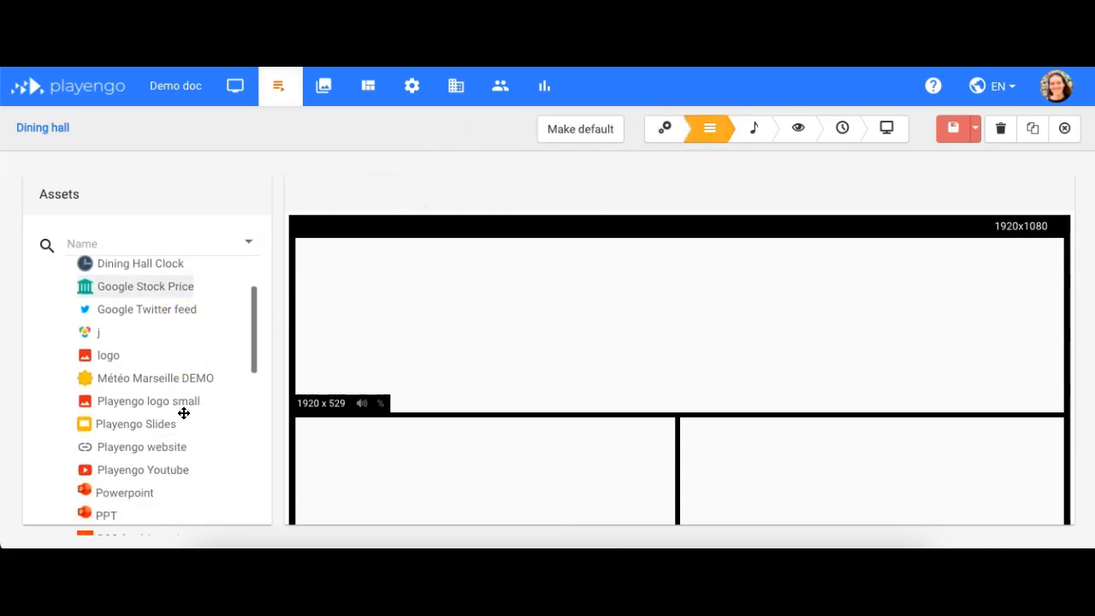
scroll(184, 413, "up", 4)
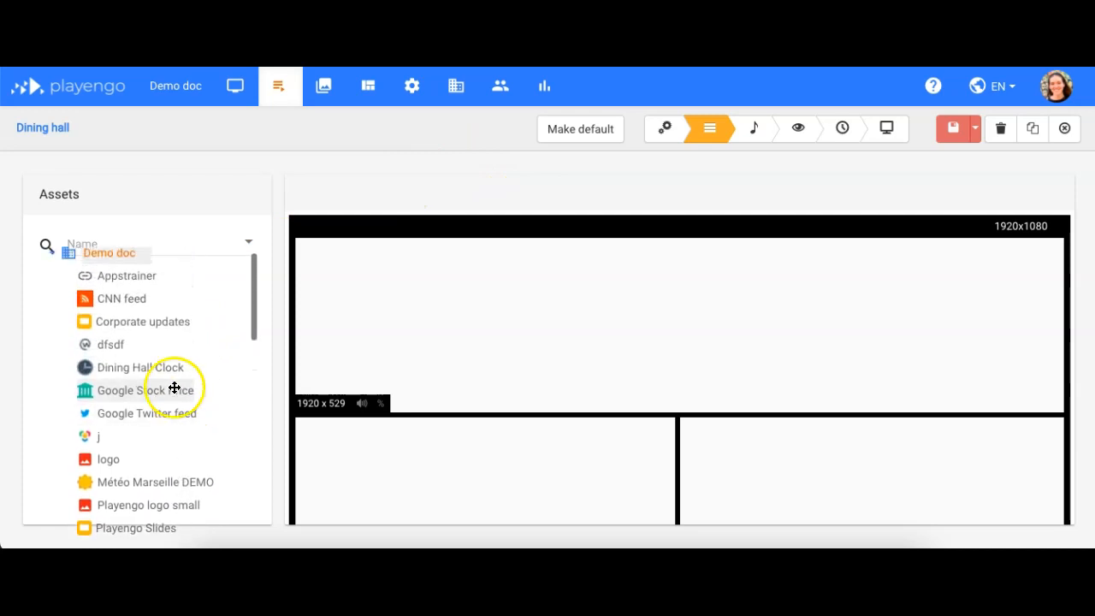
left_click_drag(155, 369, 415, 457)
Add the Weather Widget asset to the layout's lower-right zone.
scroll(175, 441, "down", 5)
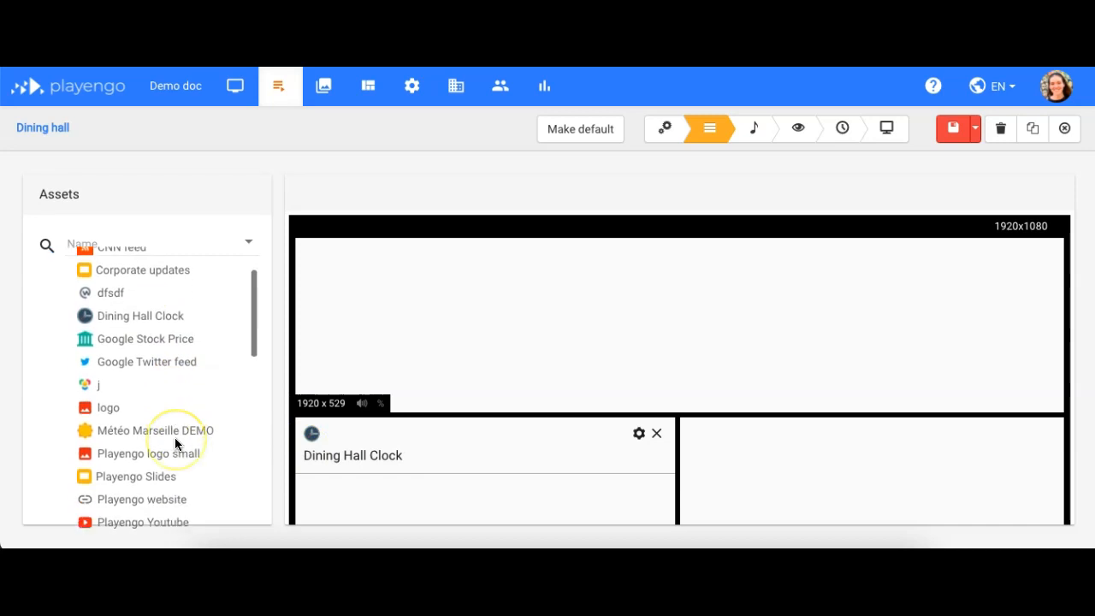
scroll(176, 442, "down", 3)
left_click_drag(145, 445, 752, 459)
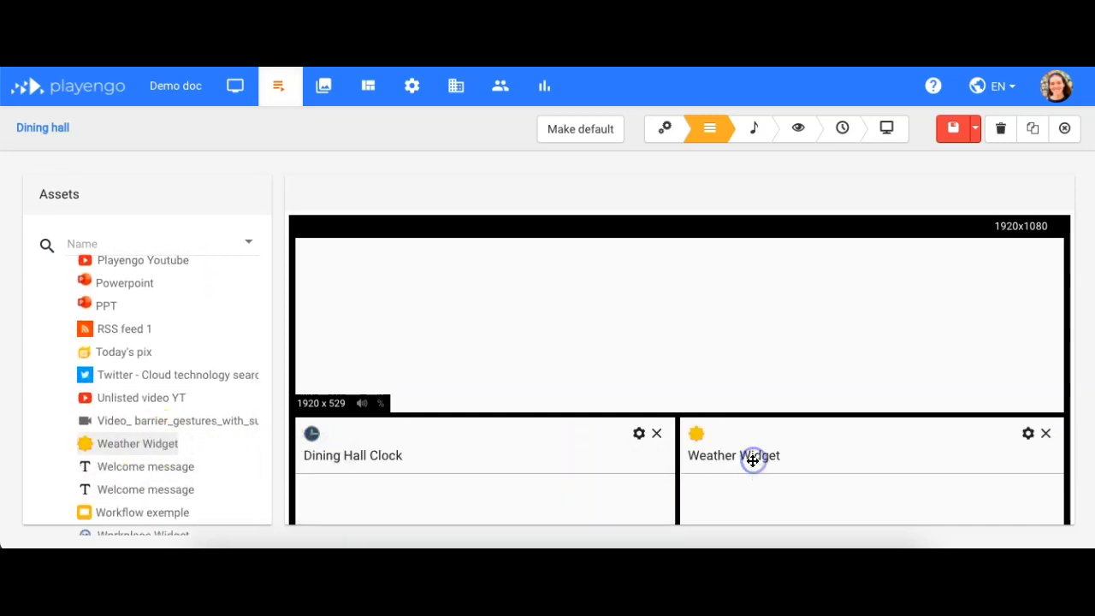
Search the assets for "welcome" and add a Welcome message to the layout's large upper zone.
left_click(94, 242)
type("welcome")
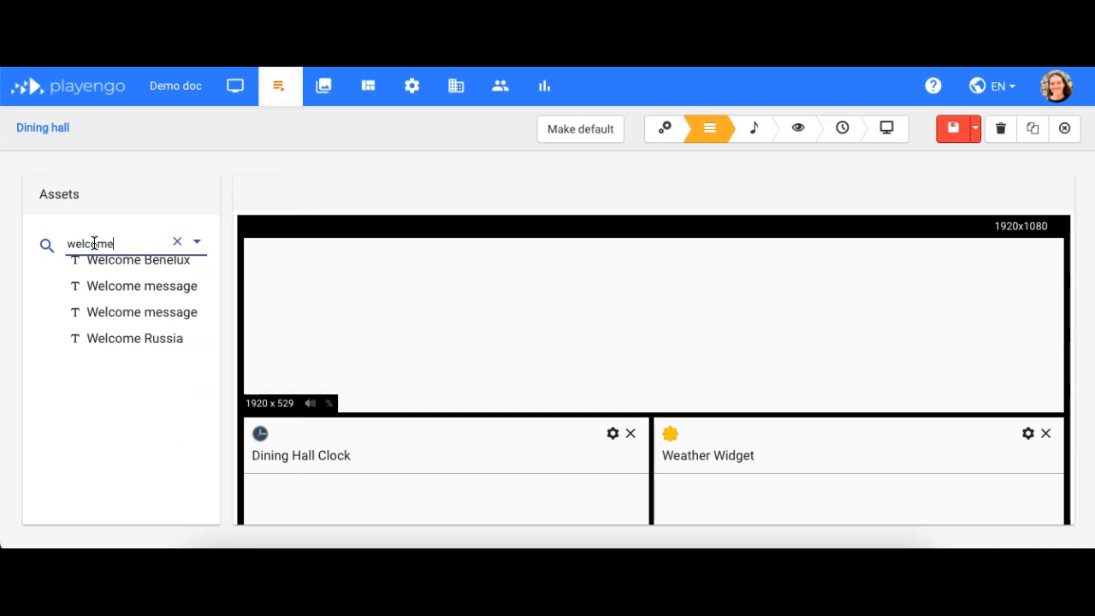
left_click_drag(105, 291, 367, 303)
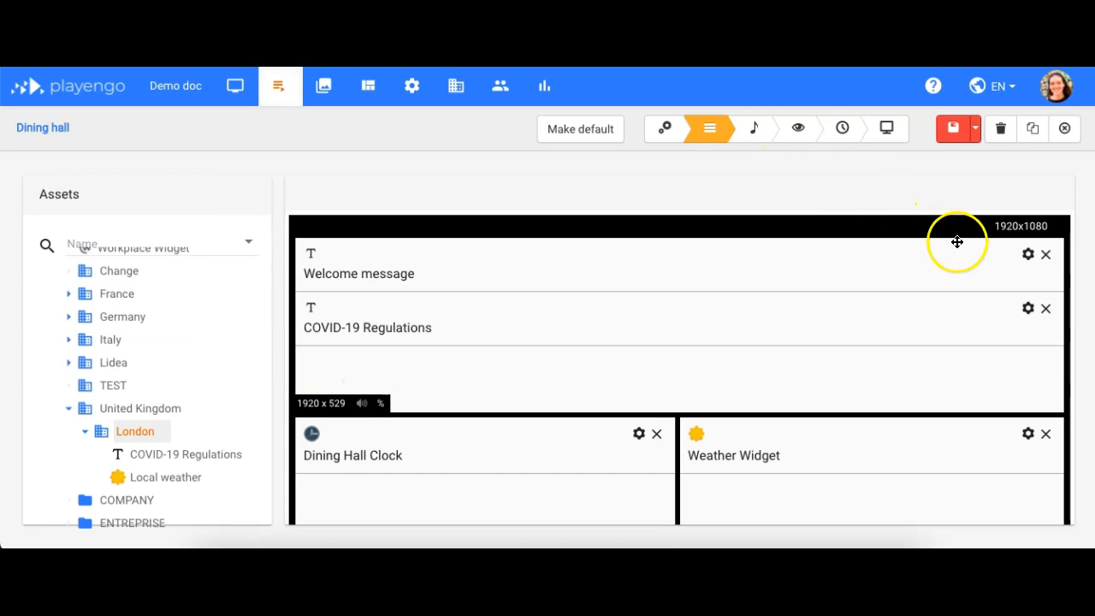
Set the Welcome message's display duration to 30 seconds, leaving the media name hidden.
left_click(1027, 254)
left_click(604, 254)
key("BackSpace")
key("BackSpace")
type("30")
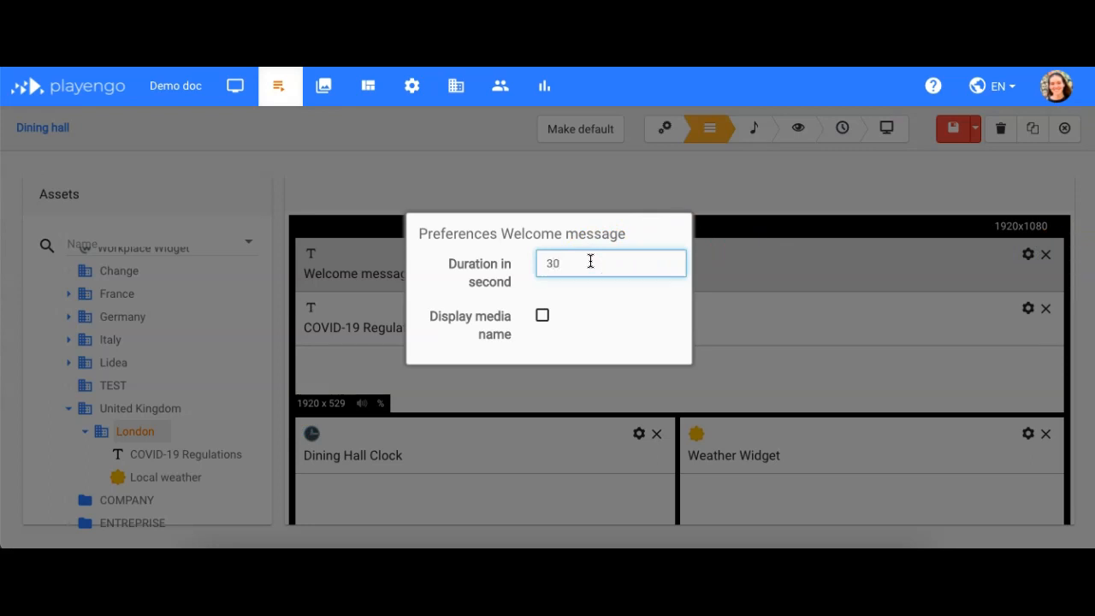
left_click(542, 316)
left_click(544, 319)
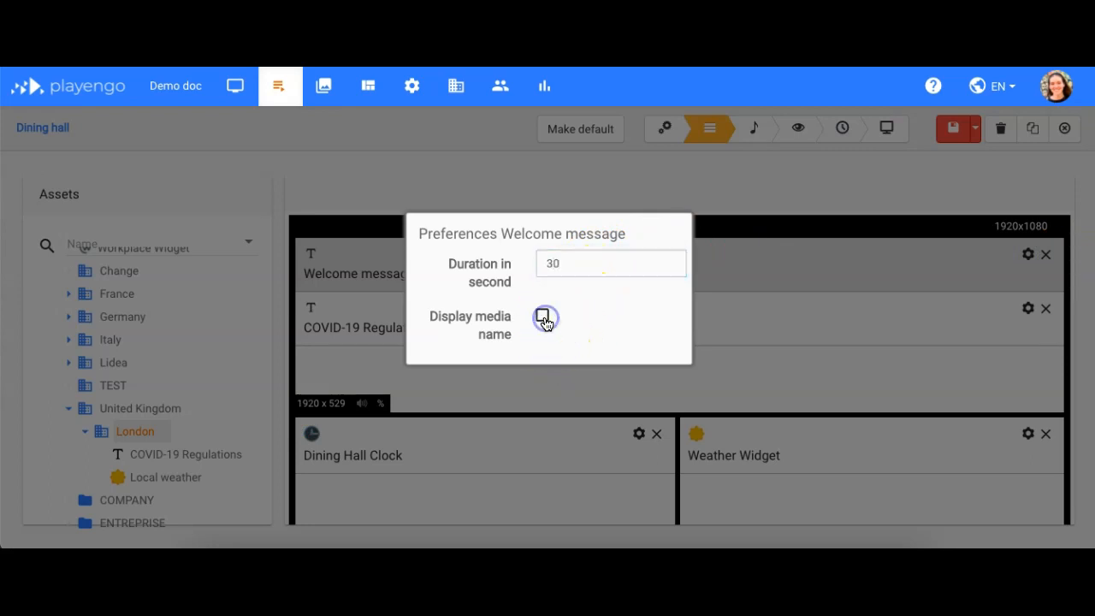
left_click(820, 330)
View the details and preview of the COVID-19 Regulations asset in the upper zone.
left_click_drag(819, 326, 650, 326)
double_click(650, 326)
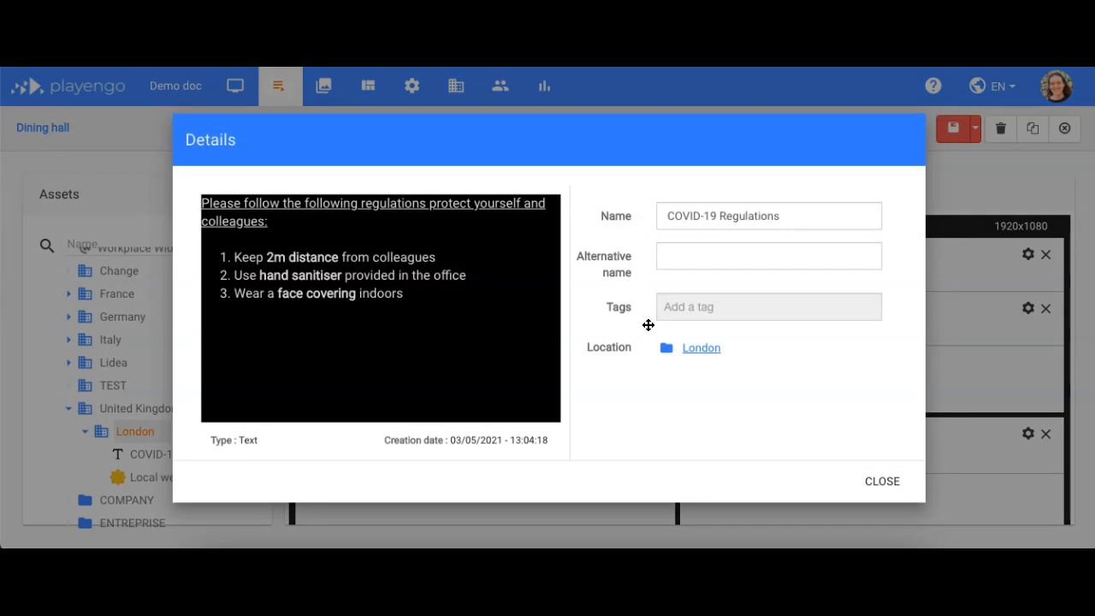
left_click(869, 484)
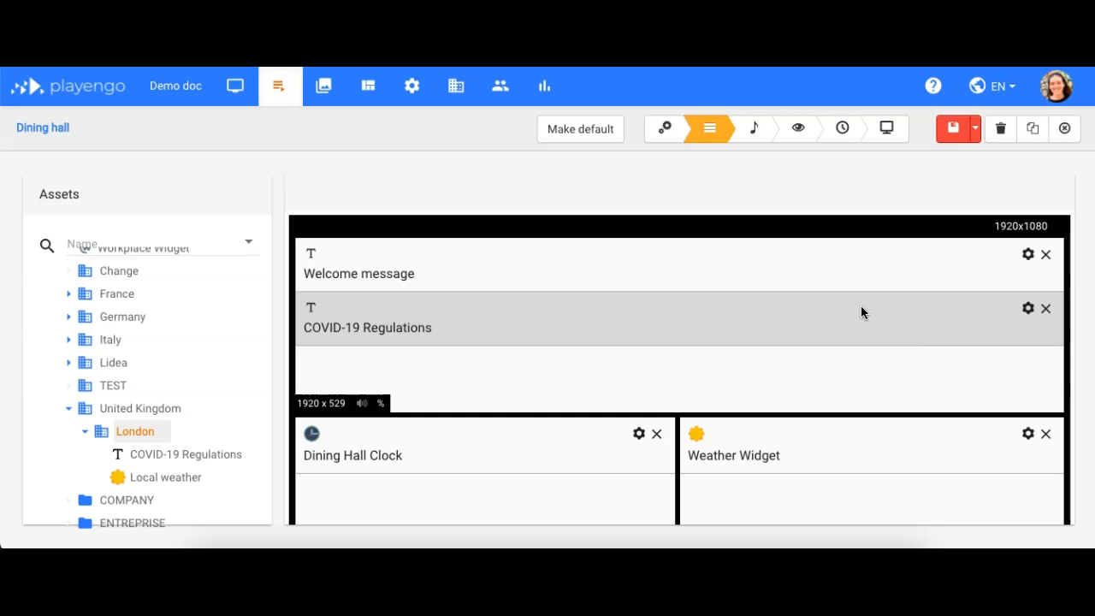
Add the Corporate playlist soundtrack to the Dining hall playlist and preview the playlist.
left_click(755, 143)
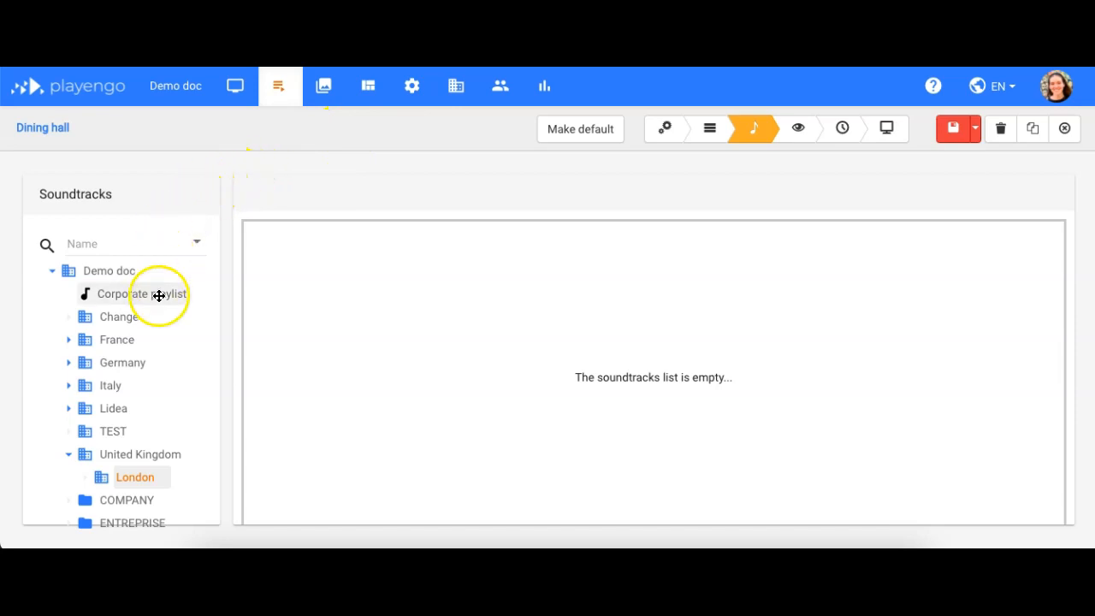
scroll(157, 344, "down", 1)
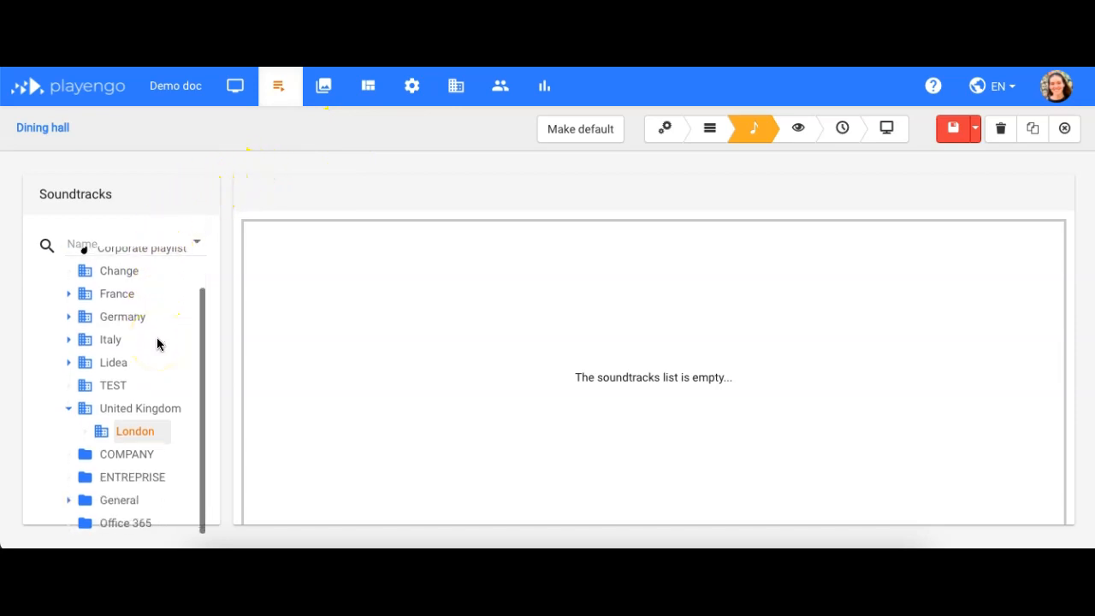
scroll(157, 344, "up", 1)
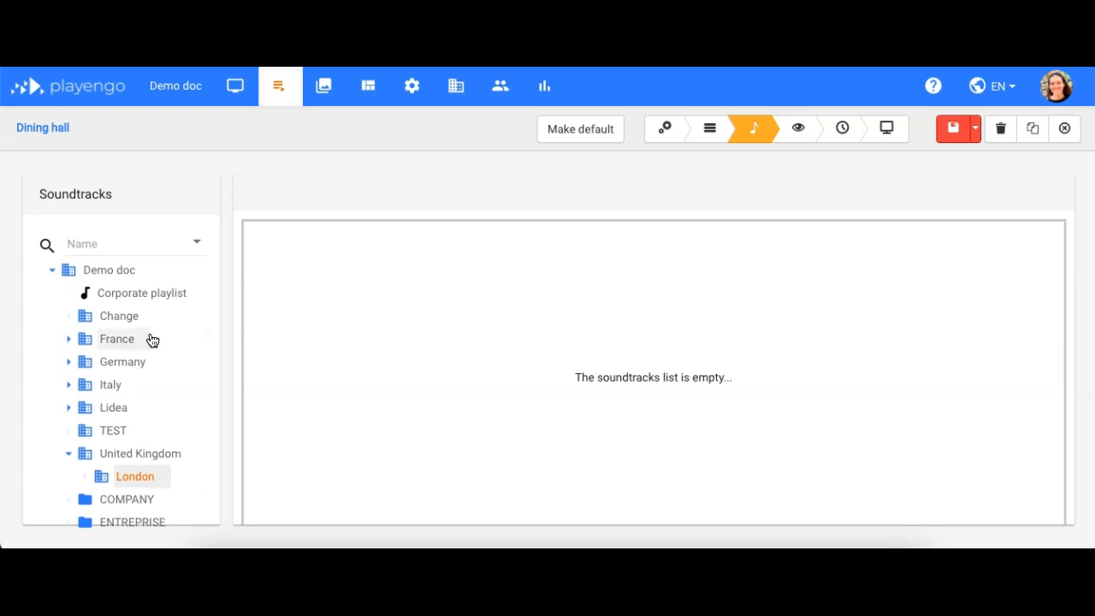
left_click(149, 293)
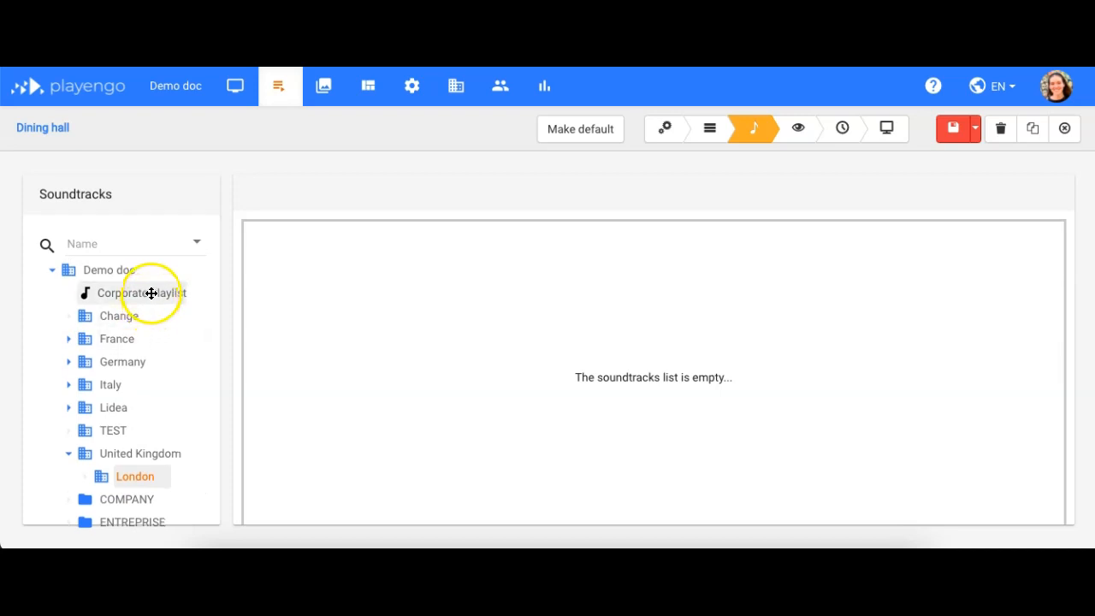
left_click_drag(152, 292, 379, 248)
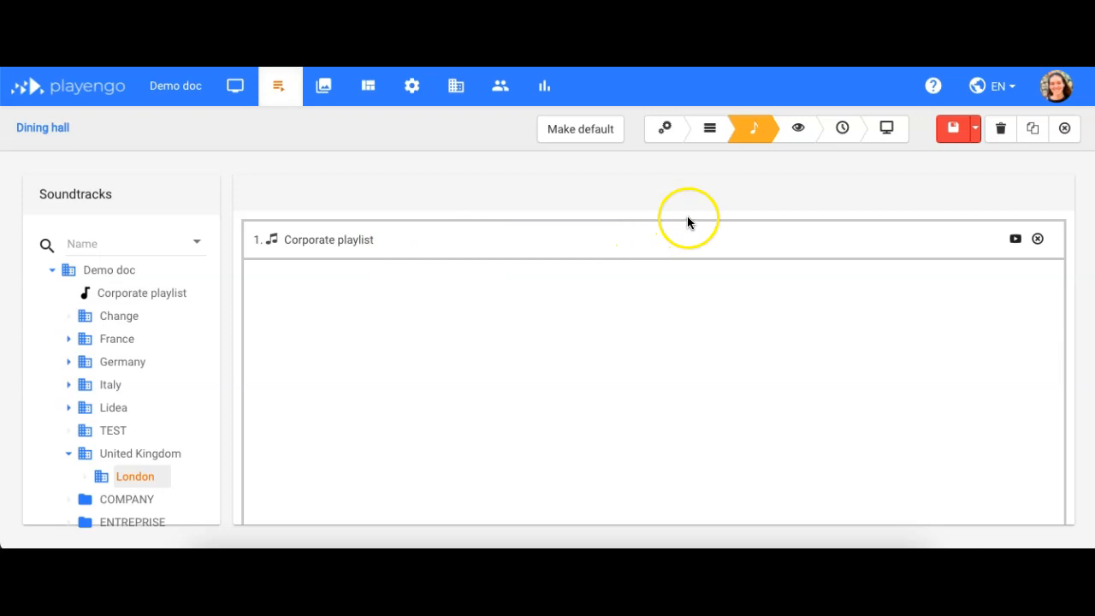
left_click(799, 130)
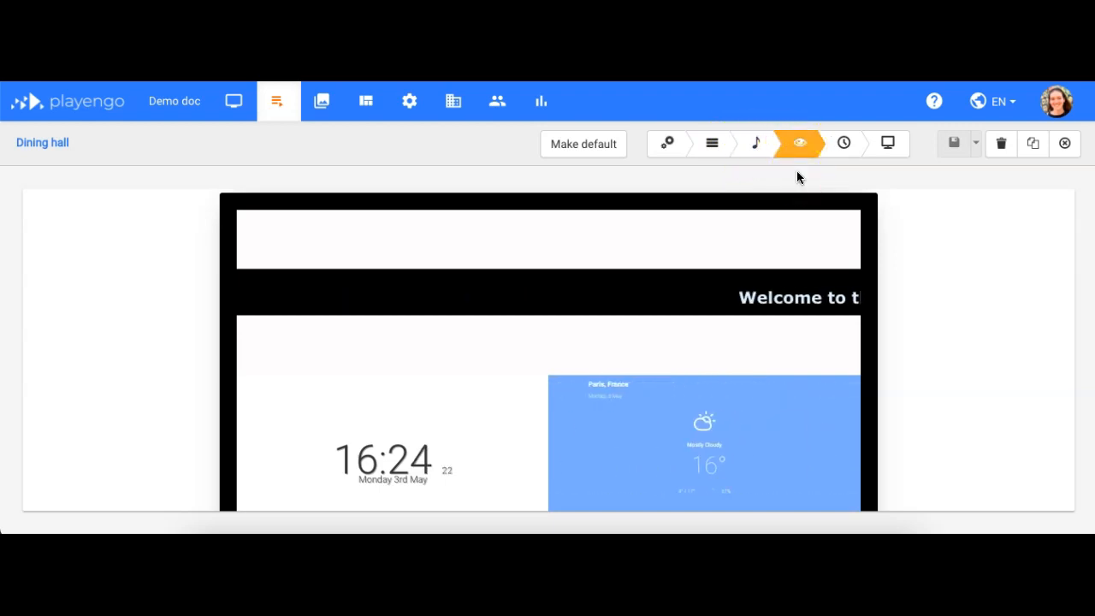
Start adding a new schedule to the Dining hall playlist.
left_click(846, 145)
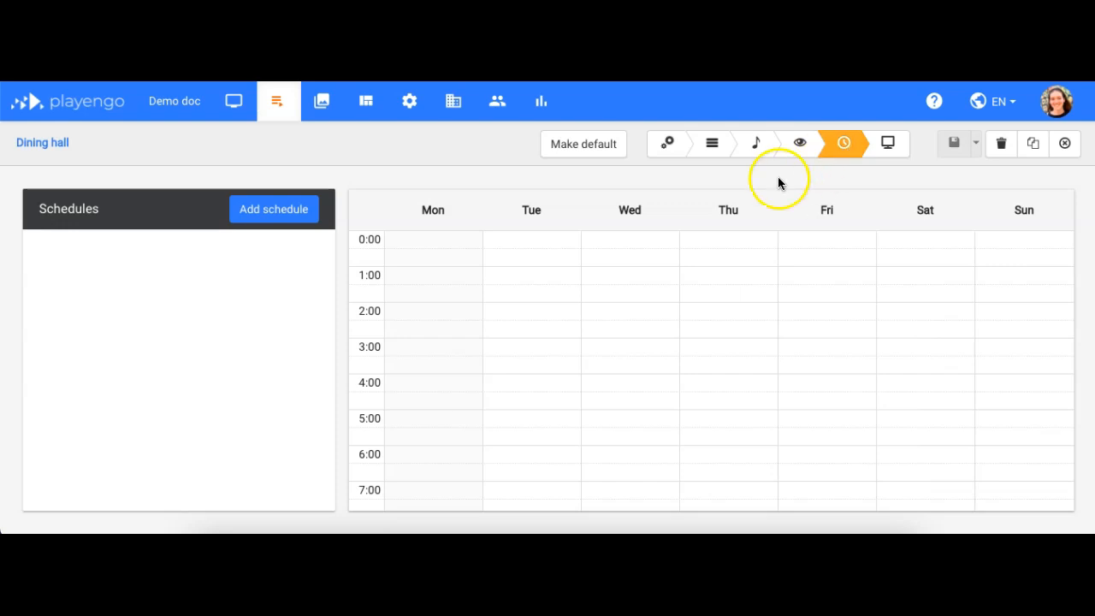
left_click(274, 218)
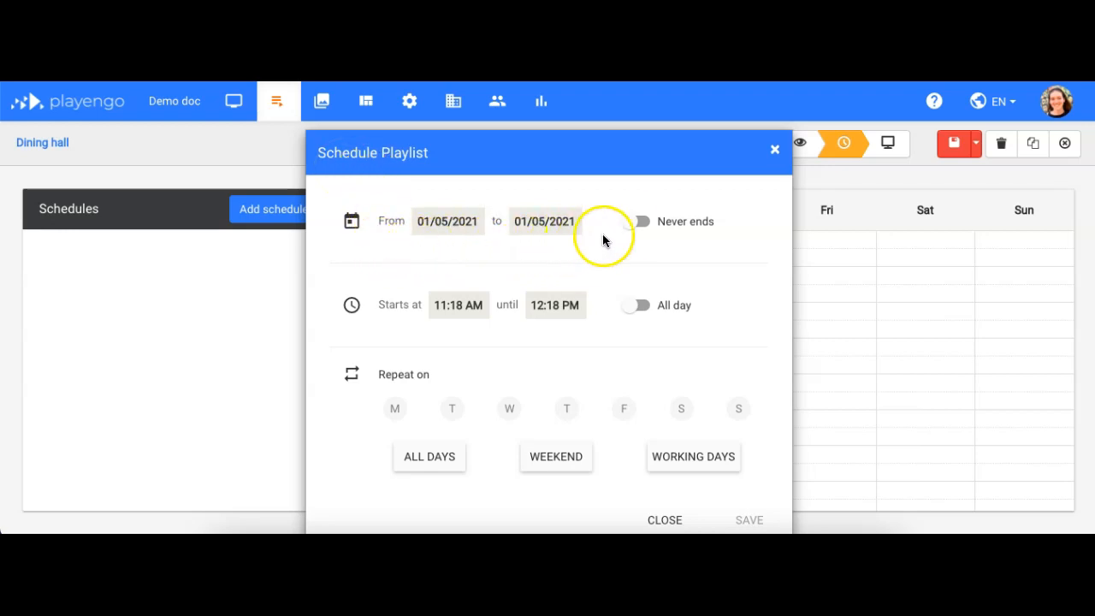
left_click(634, 224)
left_click_drag(635, 225, 655, 224)
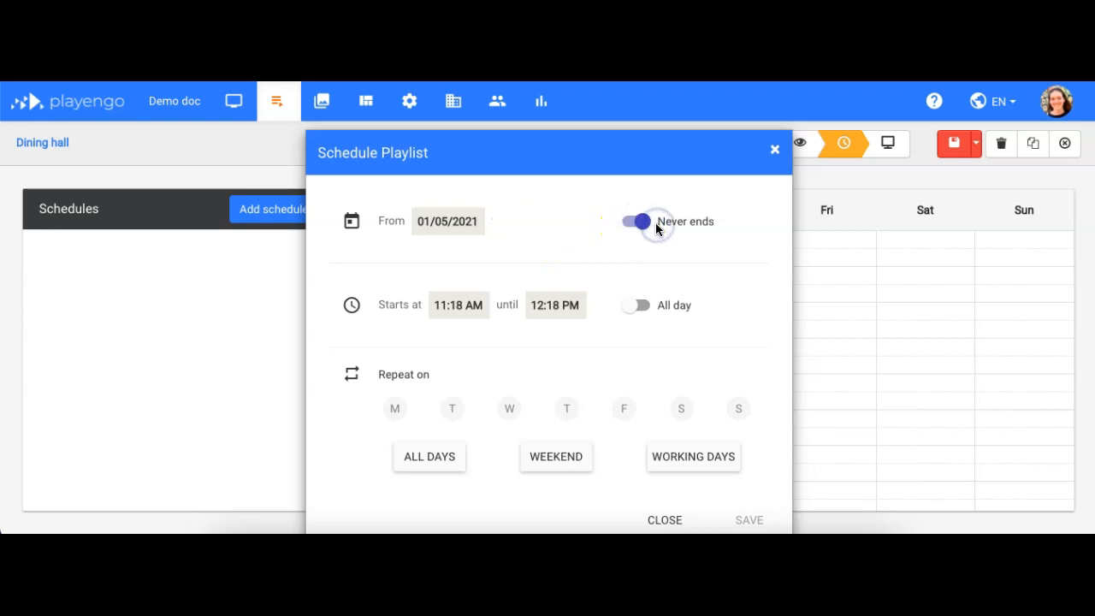
left_click(644, 220)
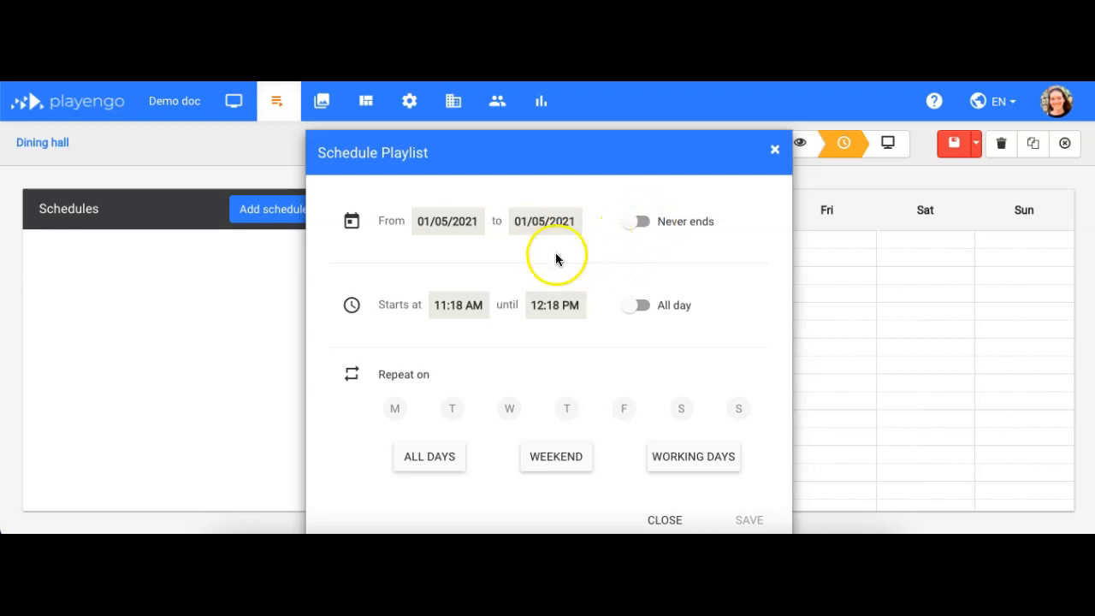
Set the schedule's date range from 03/05/2021 to 07/05/2021.
left_click(443, 224)
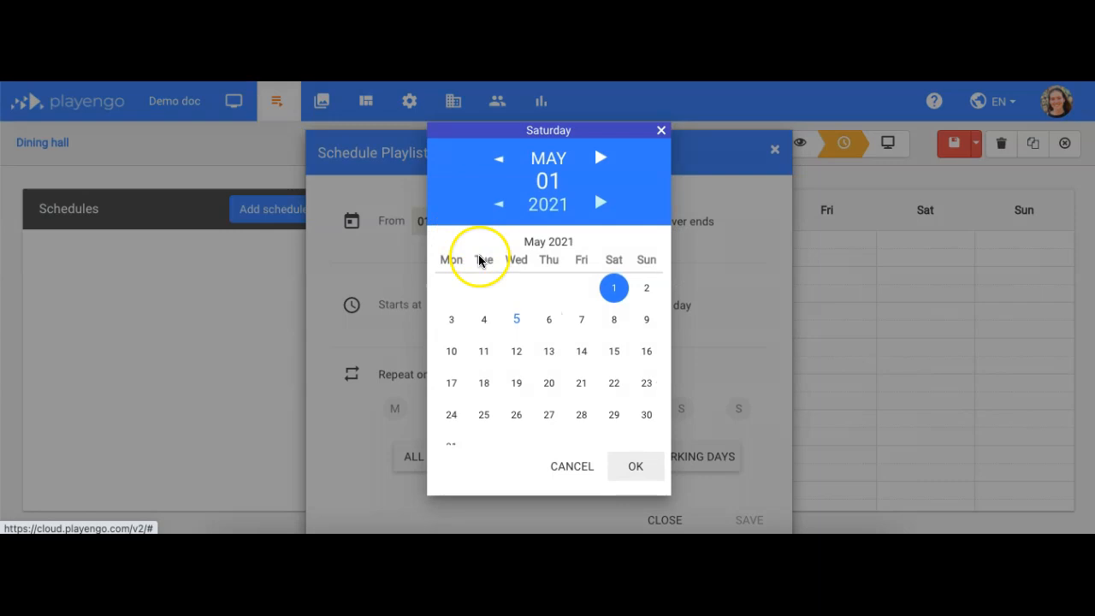
left_click(452, 319)
left_click(632, 465)
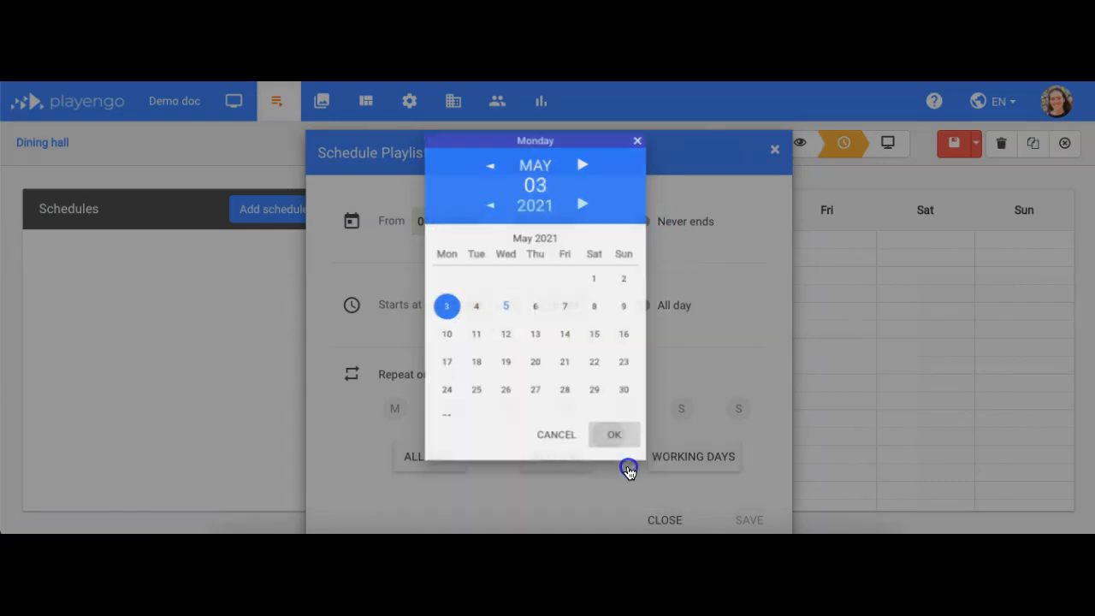
left_click(538, 232)
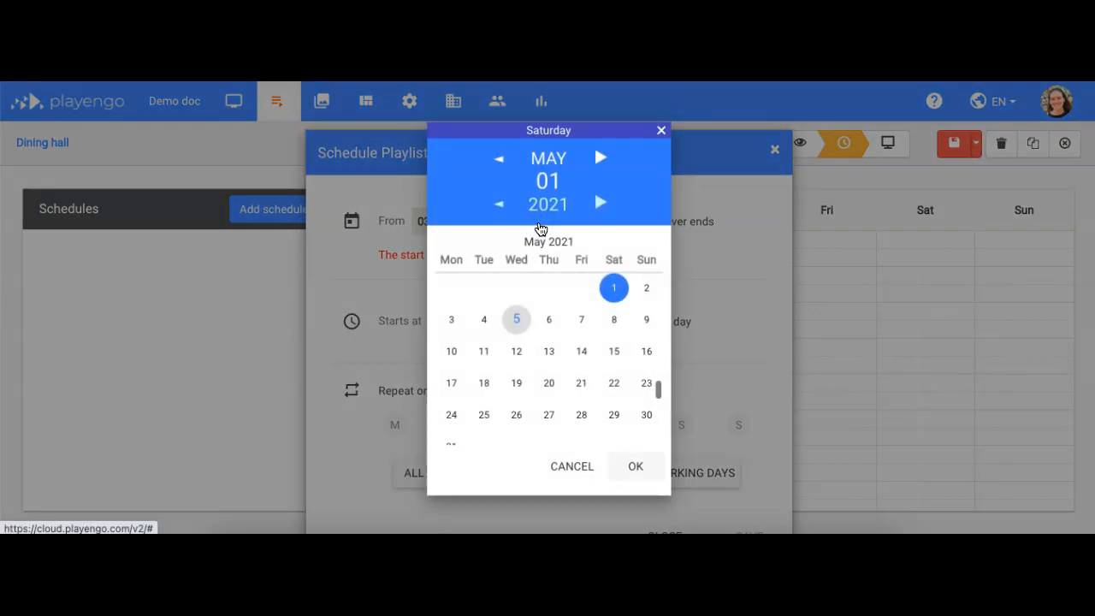
left_click(591, 325)
left_click(627, 468)
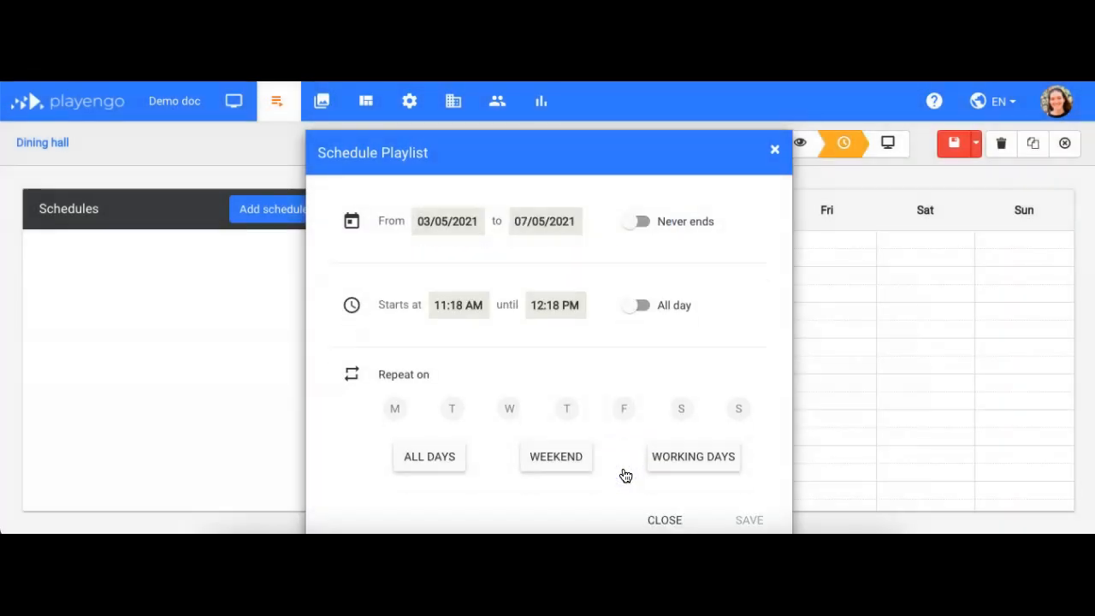
left_click(410, 342)
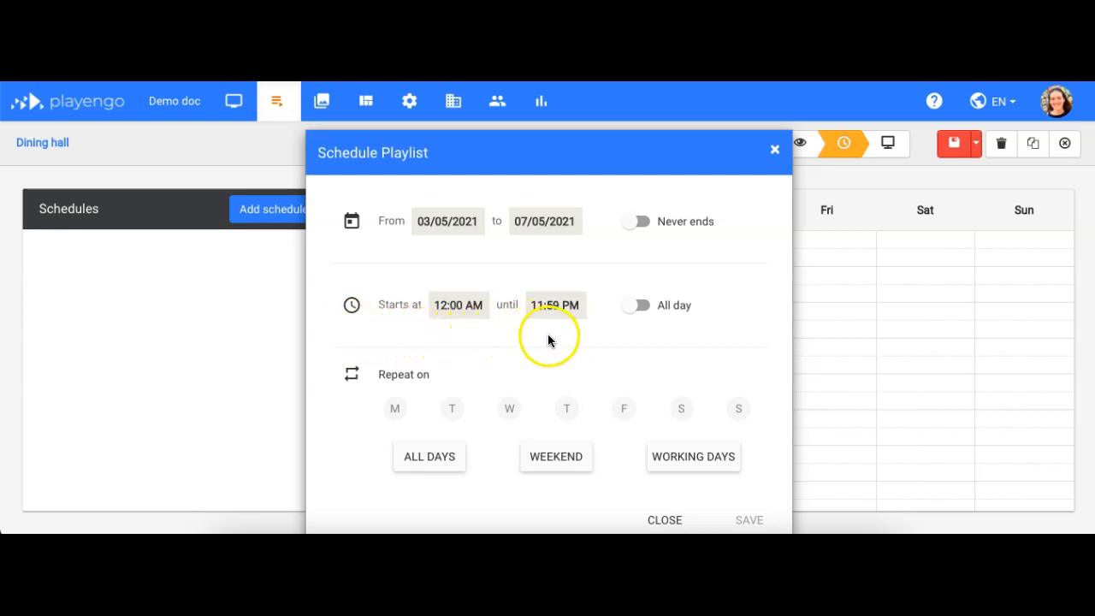
left_click(631, 306)
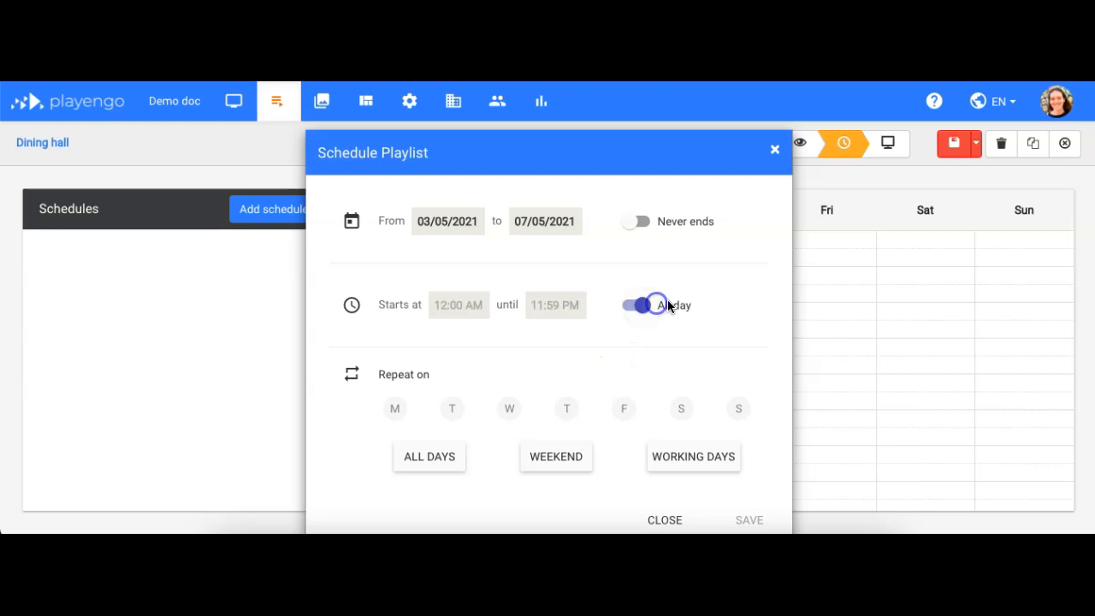
left_click(642, 308)
Set the schedule's daily playing hours to start at 09:00 AM and run until 06:00 PM.
left_click(457, 306)
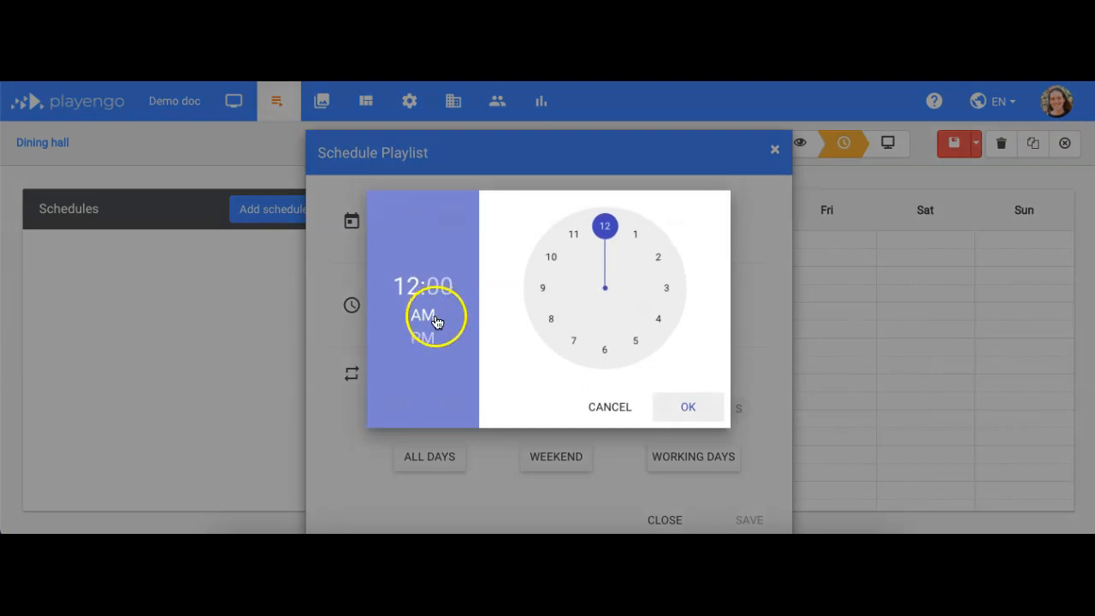
left_click_drag(604, 239, 542, 289)
left_click(425, 316)
left_click(672, 404)
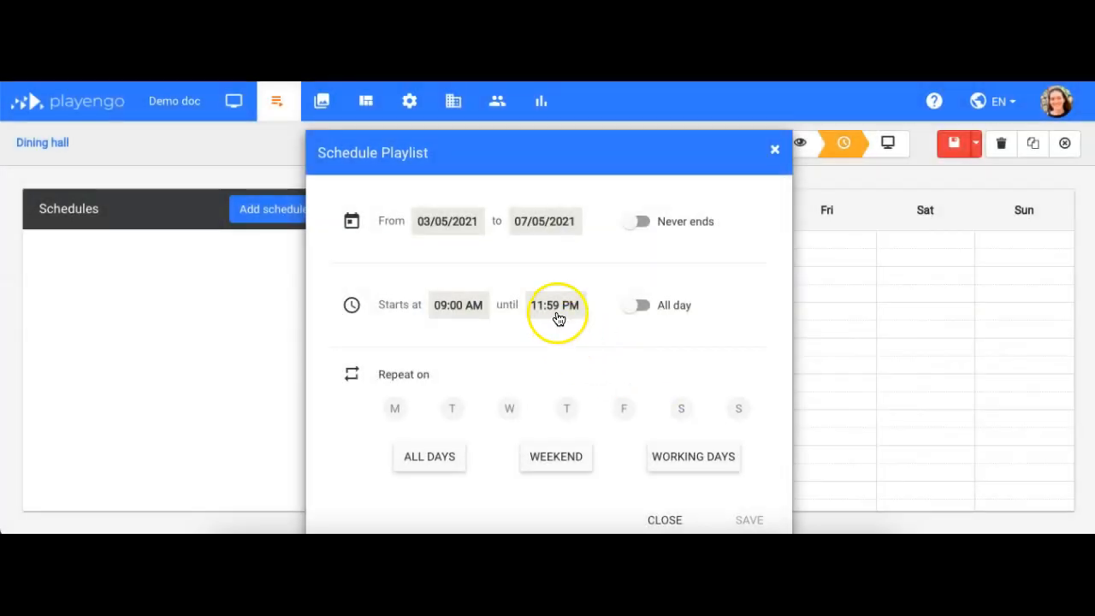
left_click(557, 313)
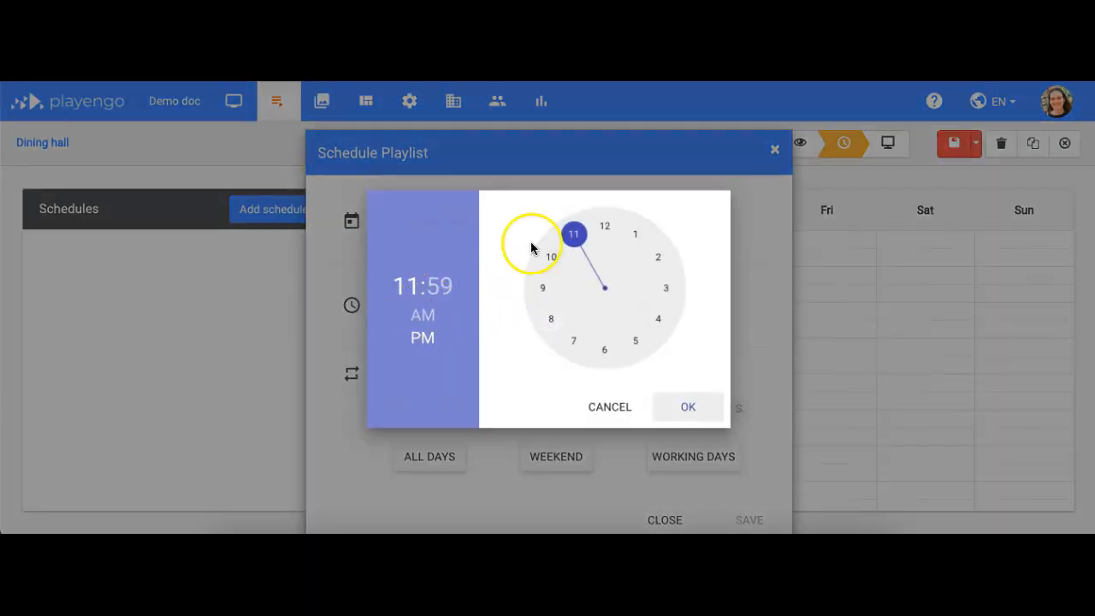
left_click_drag(572, 233, 605, 323)
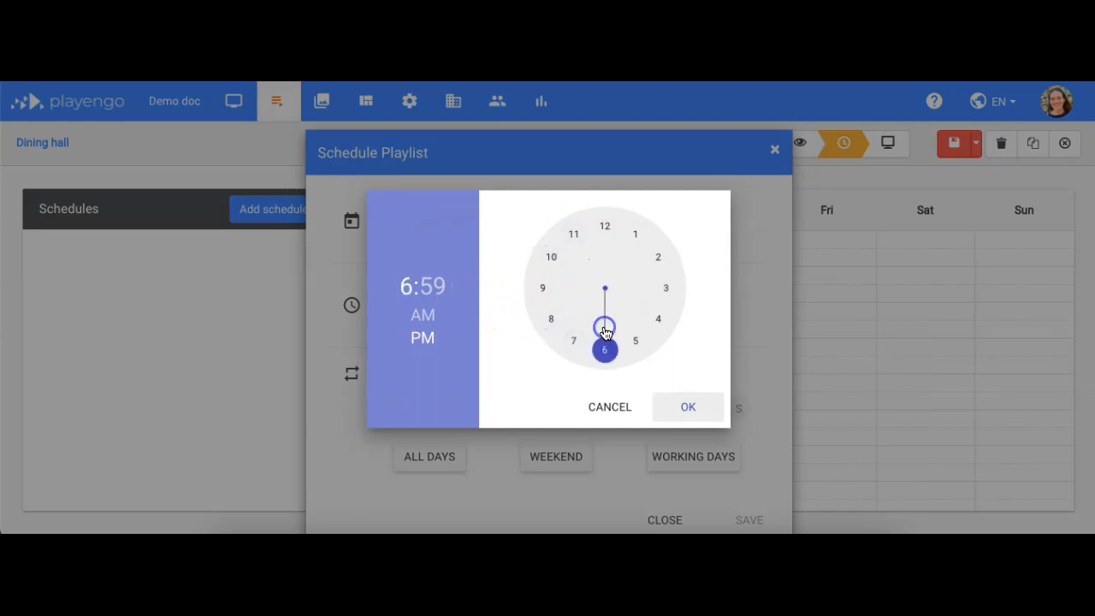
left_click(436, 292)
left_click(603, 229)
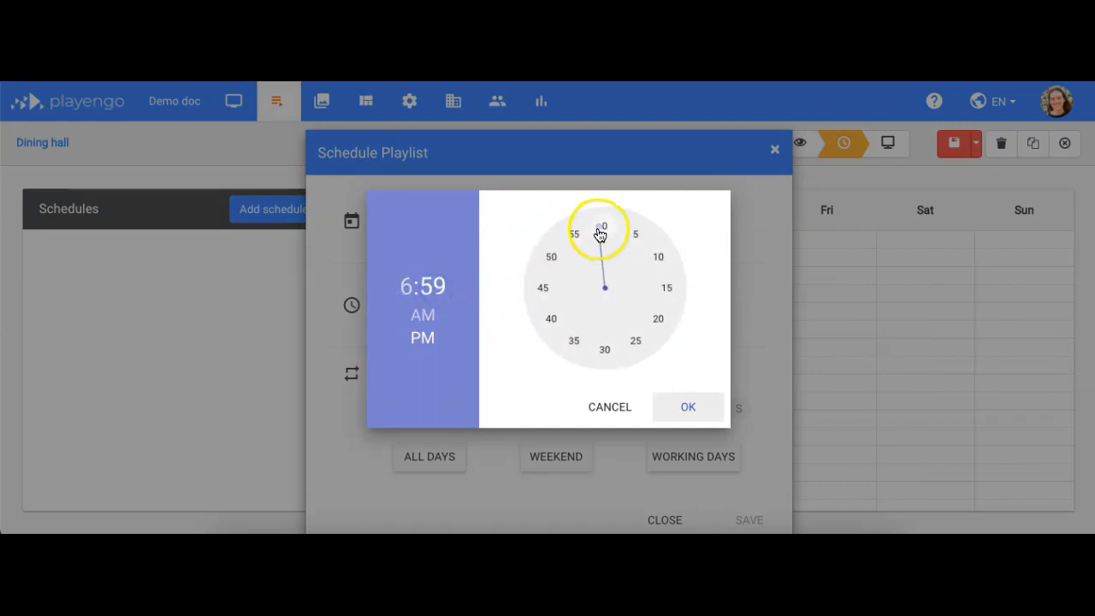
left_click(686, 405)
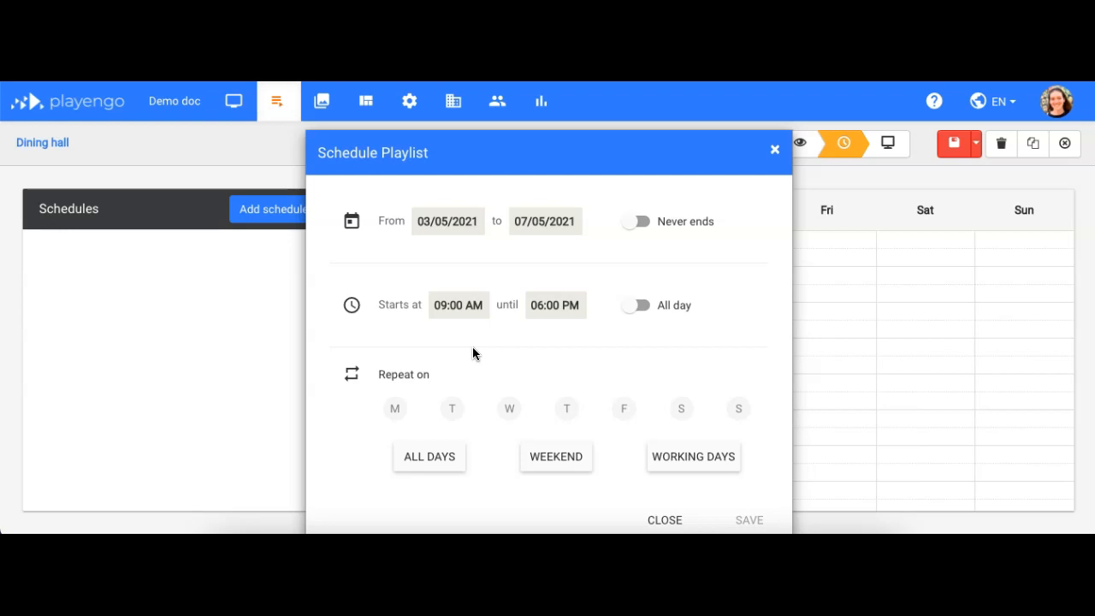
left_click(395, 408)
left_click(451, 410)
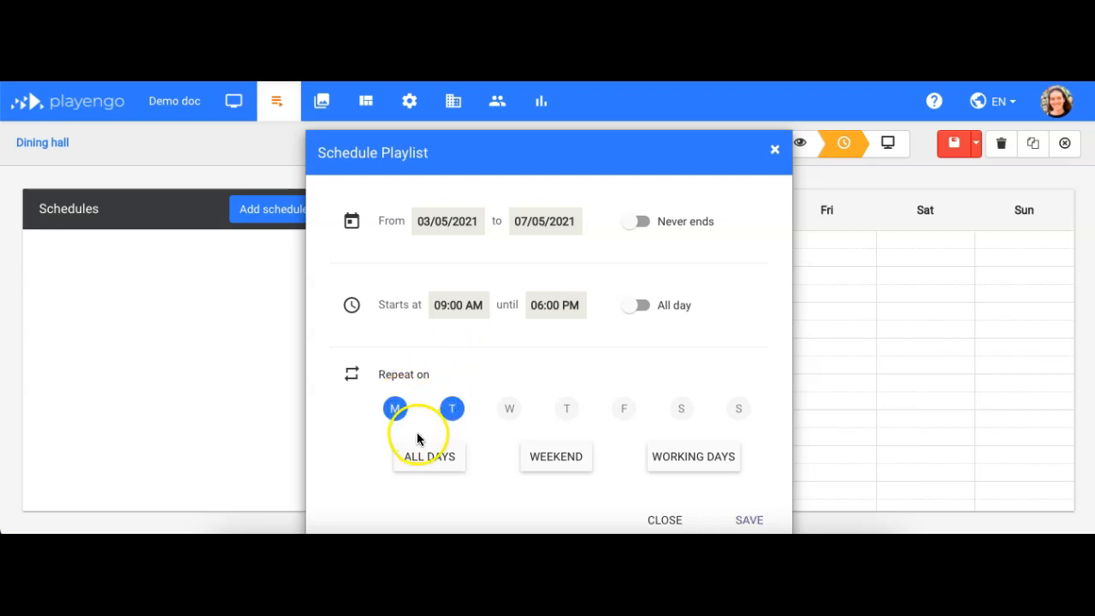
left_click(432, 475)
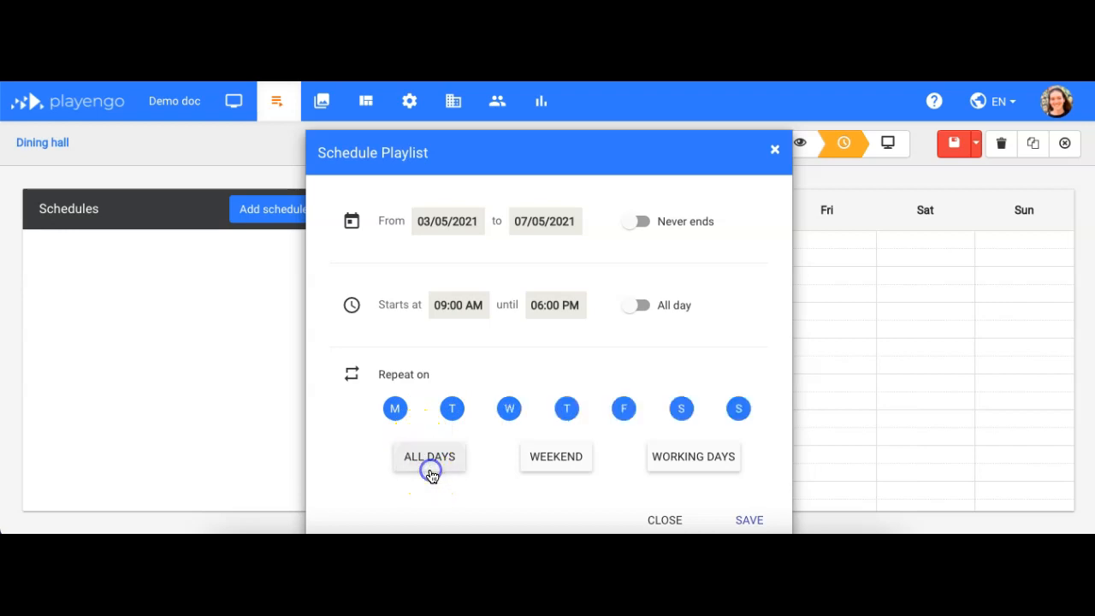
left_click(557, 474)
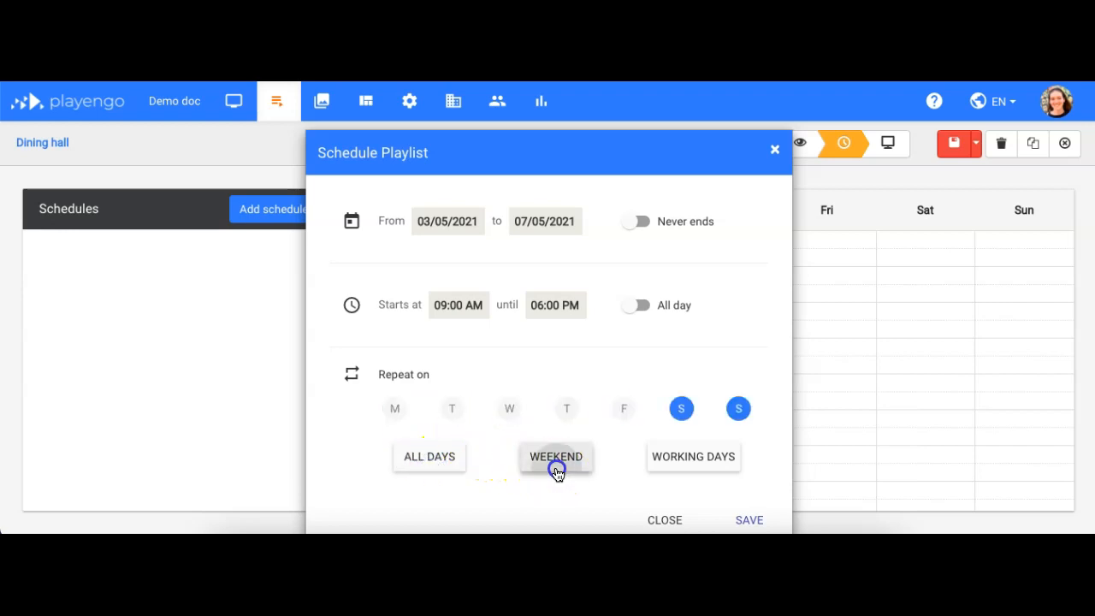
Repeat the schedule on working days, Monday to Friday, and save the schedule.
left_click(694, 466)
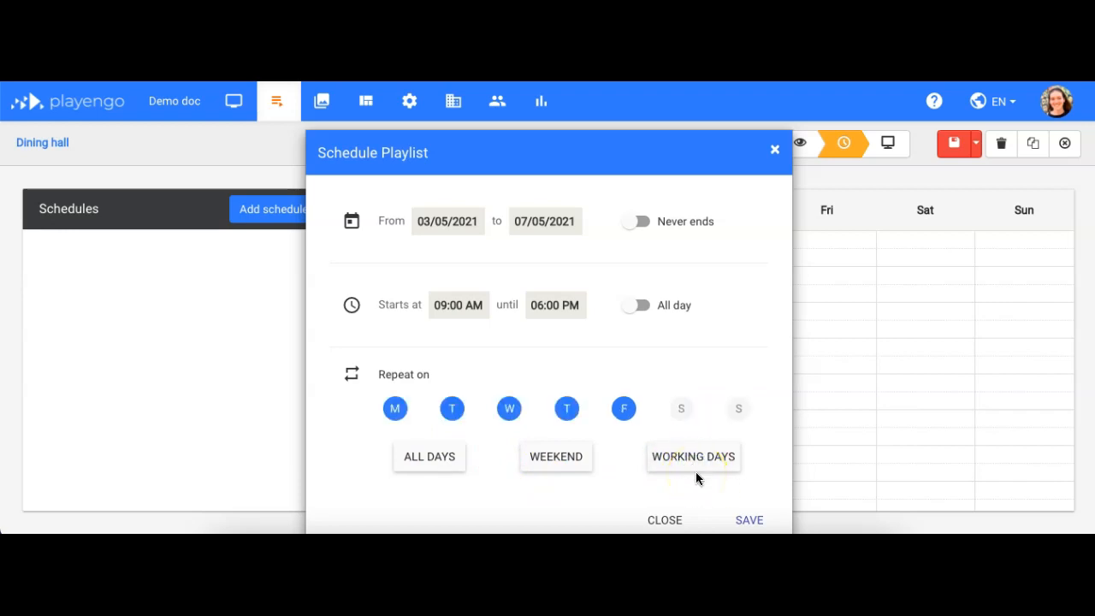
left_click(749, 522)
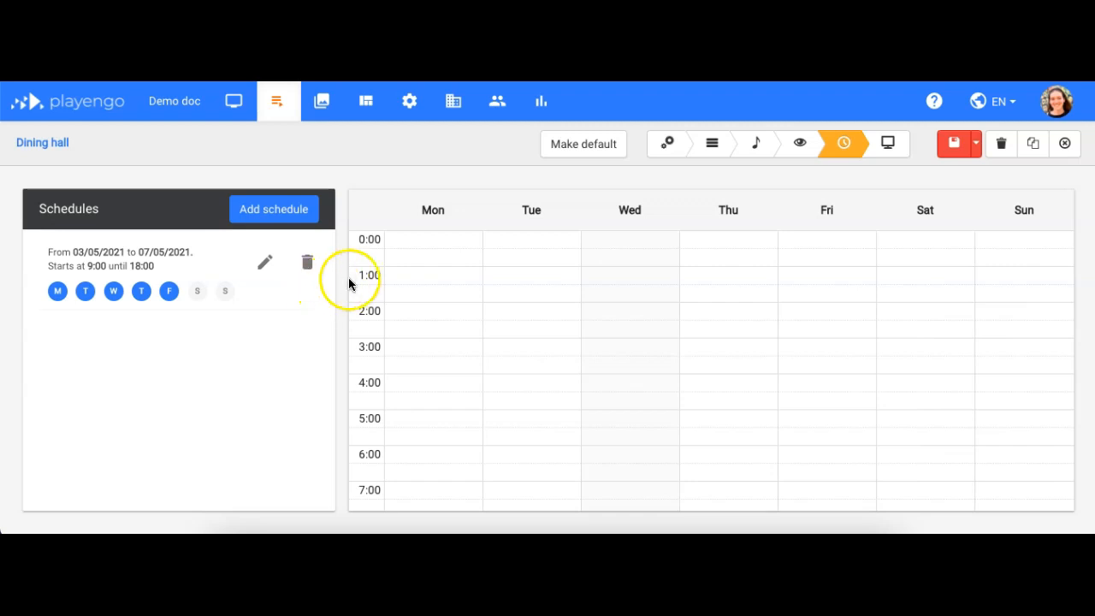
Search the deployment players for "london" and select London Cafeteria and London Lobby for the playlist.
left_click(886, 146)
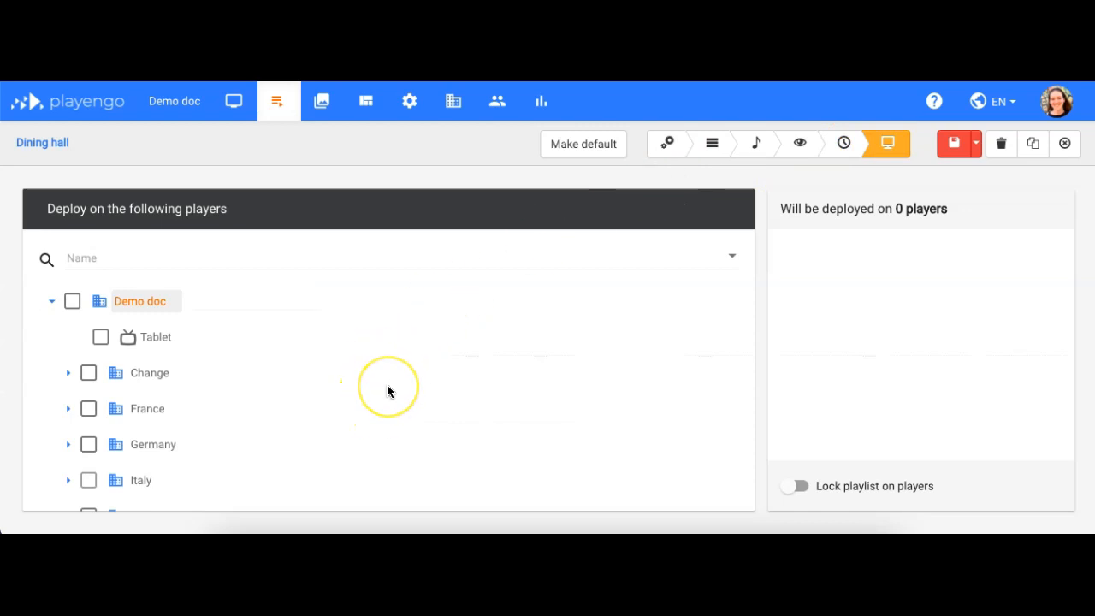
scroll(386, 386, "down", 3)
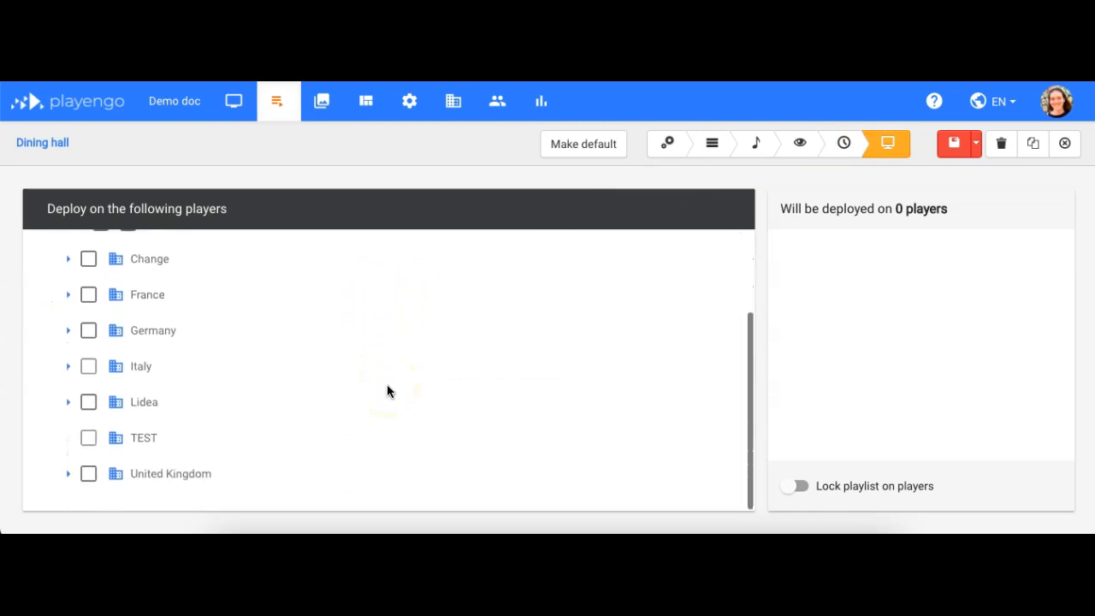
scroll(387, 391, "up", 3)
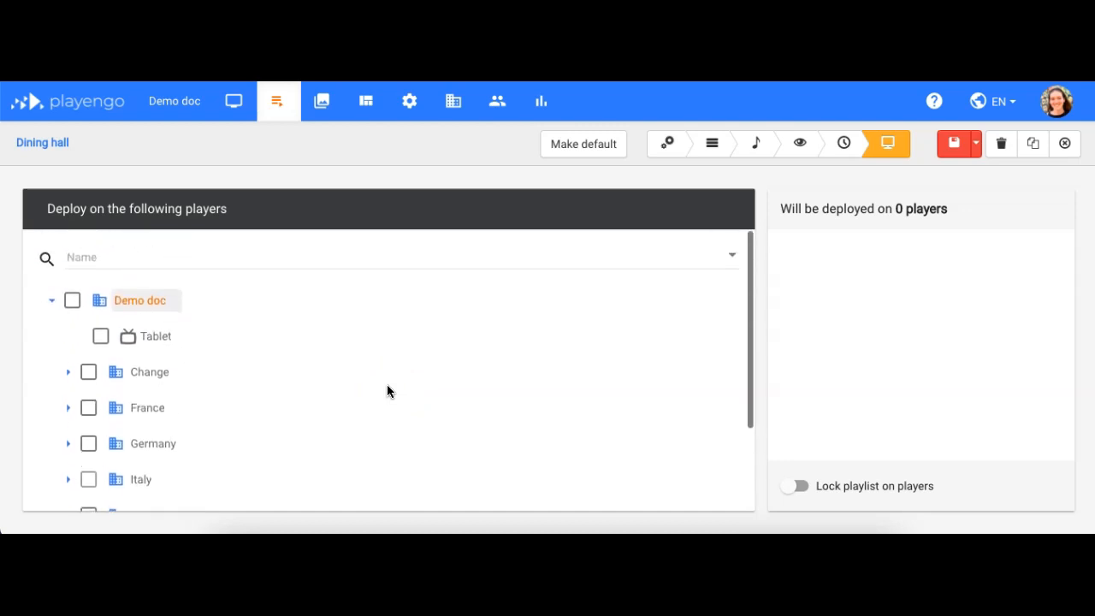
left_click(324, 258)
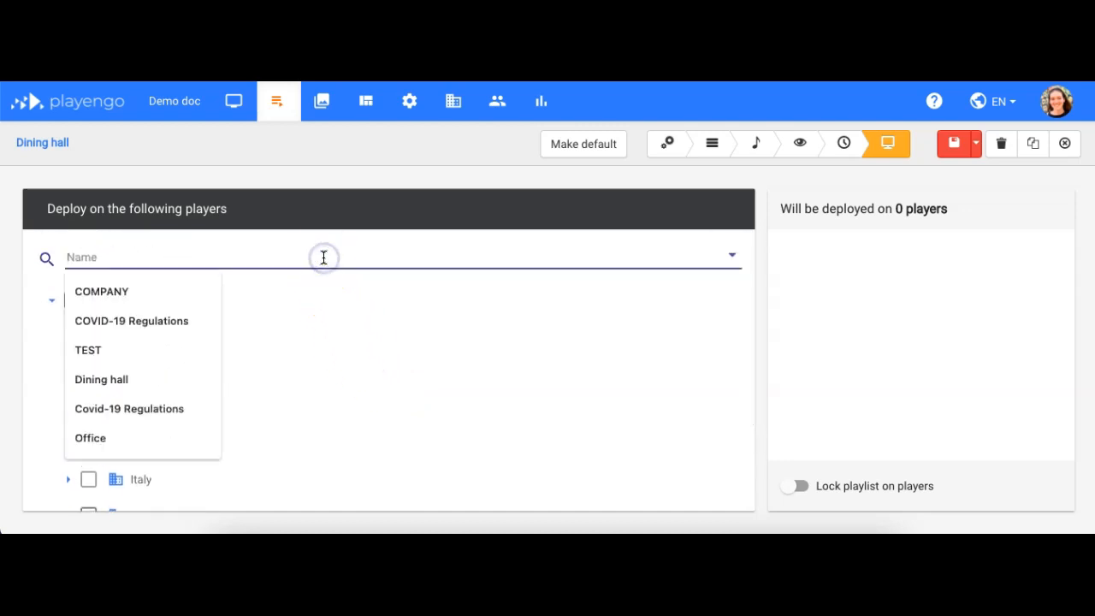
type("london")
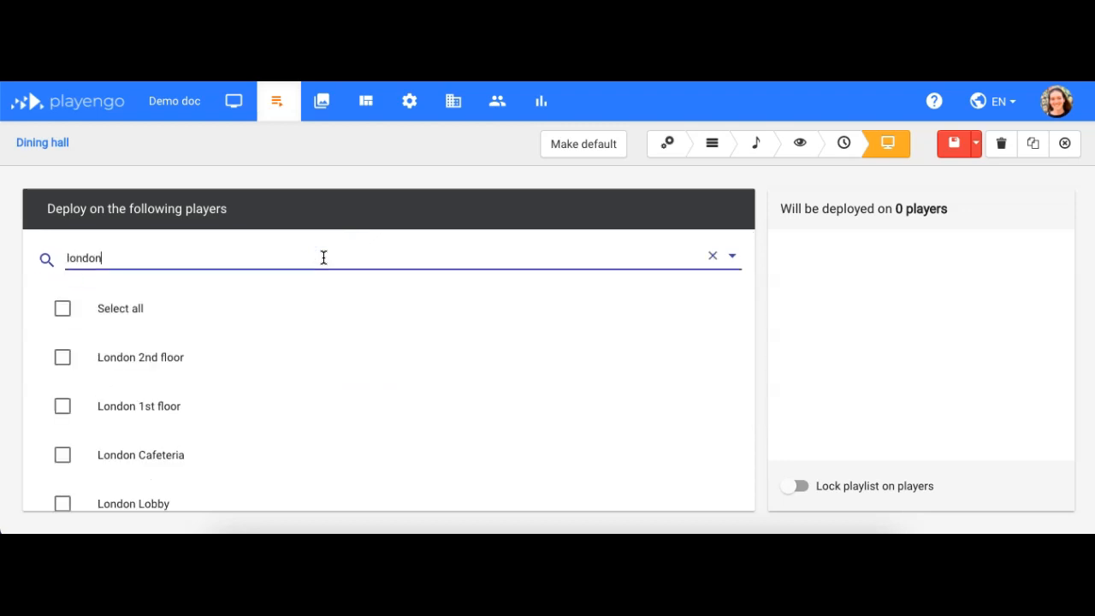
left_click(157, 453)
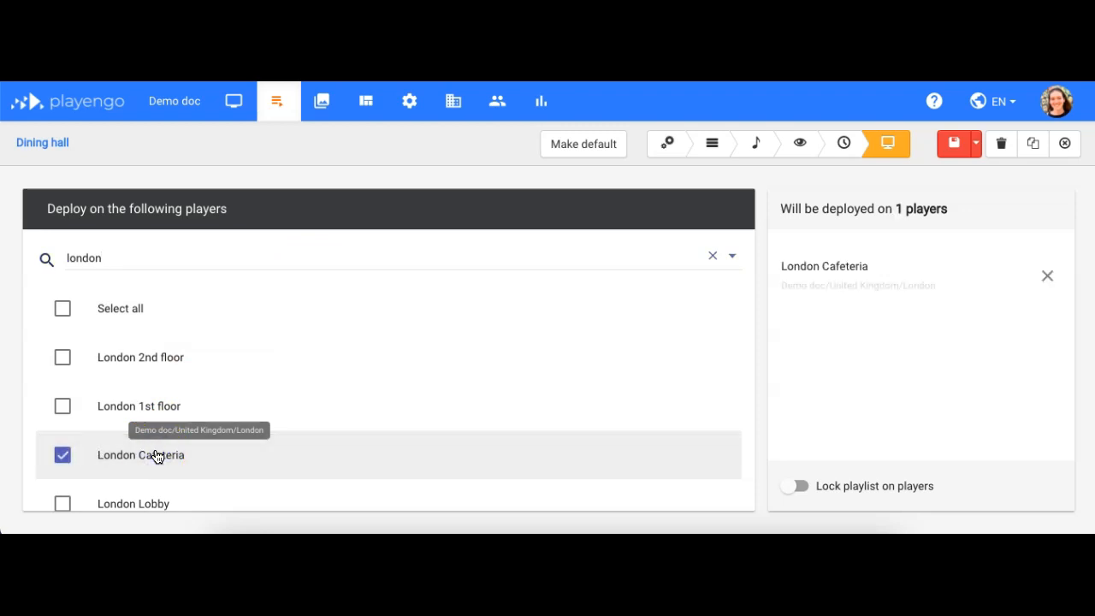
scroll(156, 455, "down", 1)
left_click(152, 477)
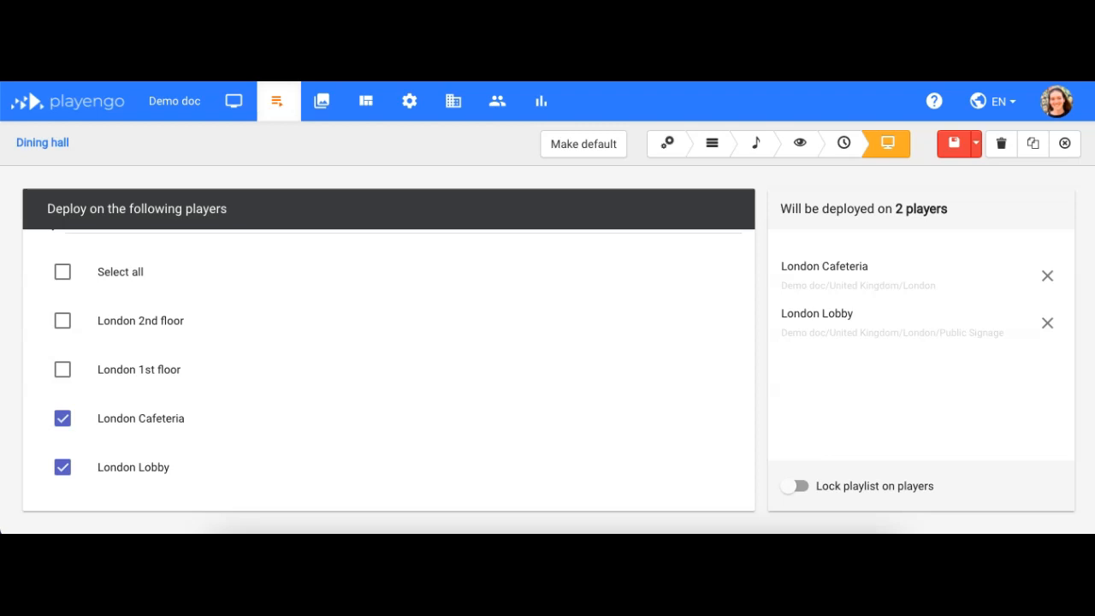
Save the Dining hall playlist without discarding its changes, and close it to return to the playlist overview.
left_click(1065, 143)
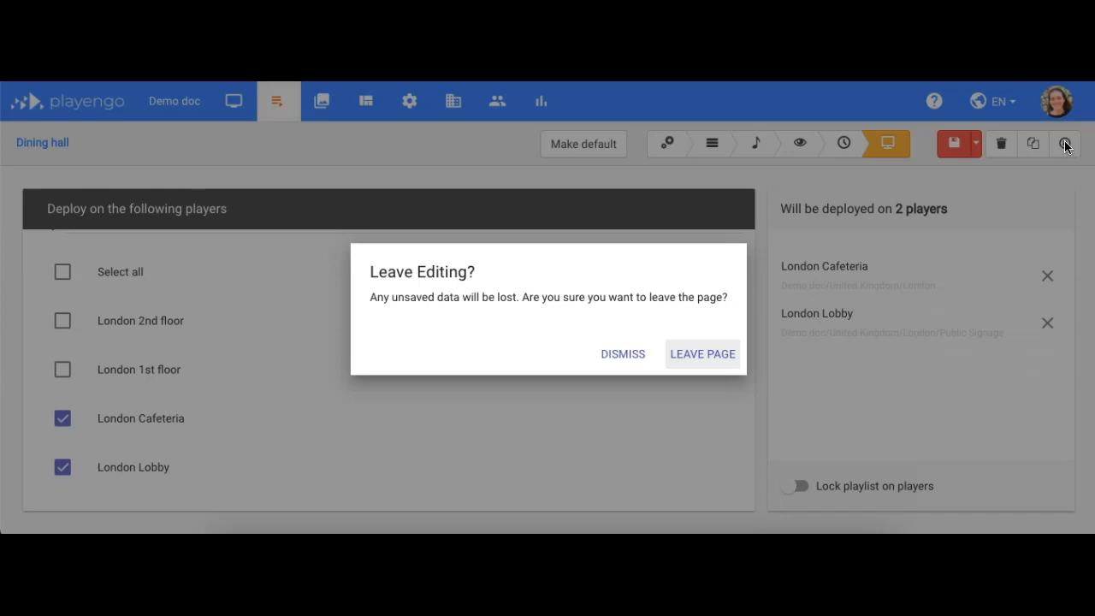
left_click(622, 355)
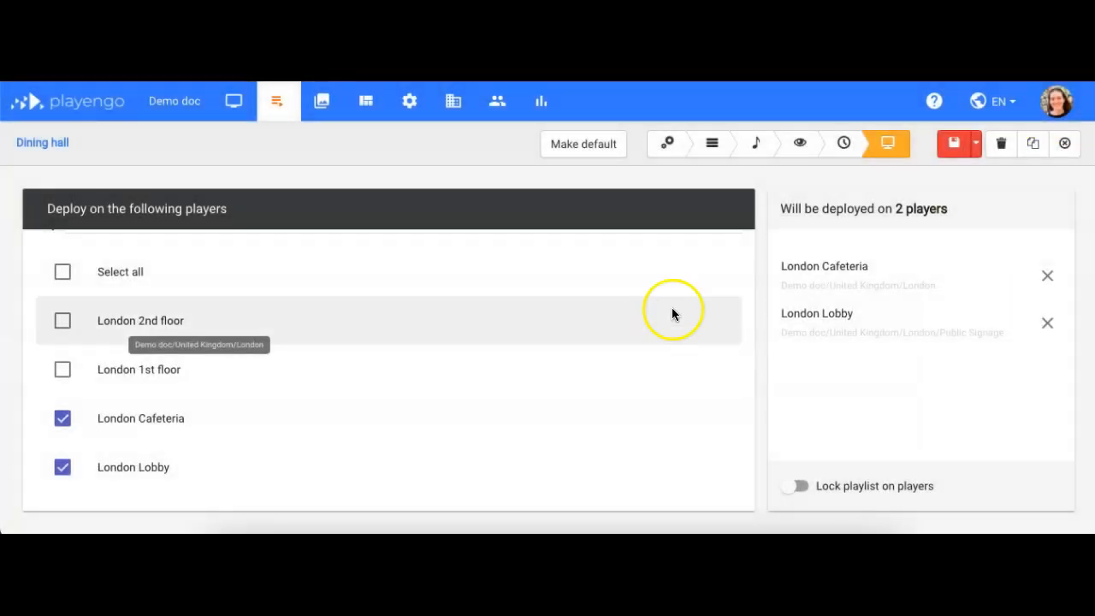
left_click(952, 152)
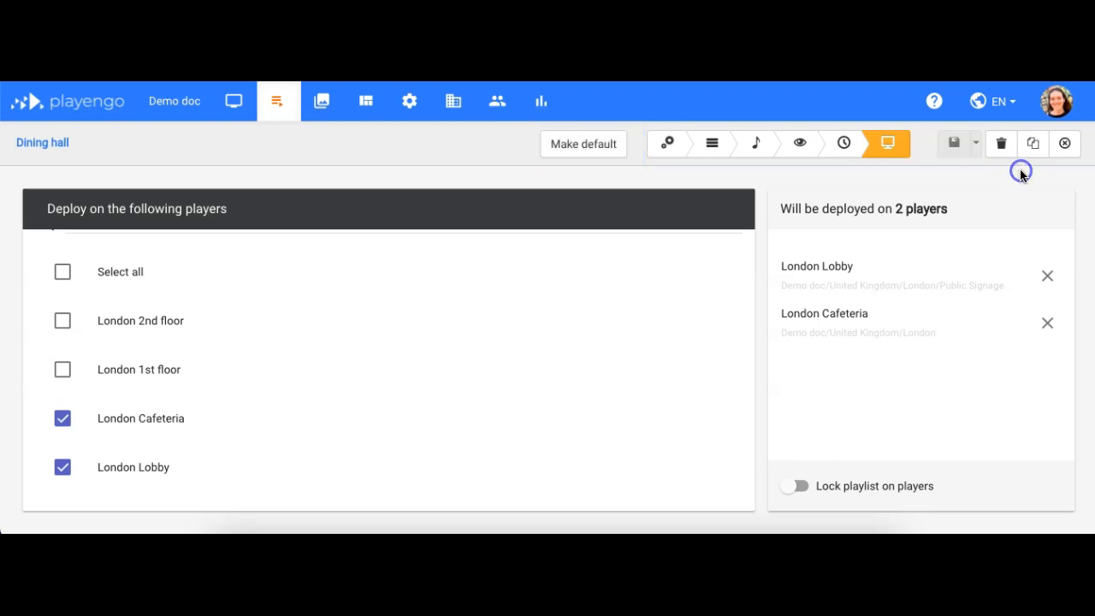
left_click(1065, 143)
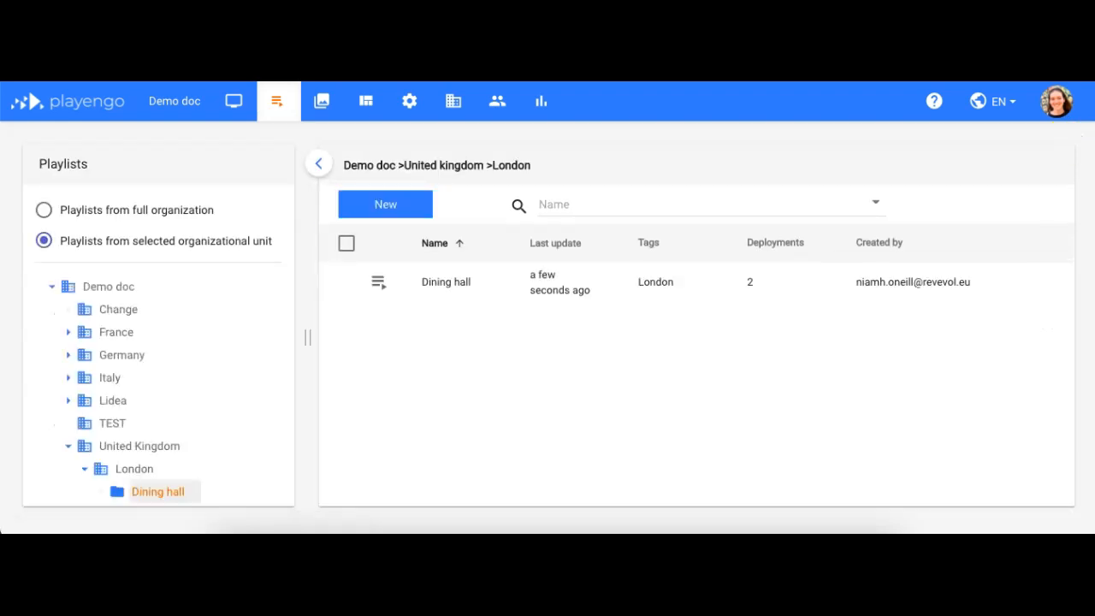